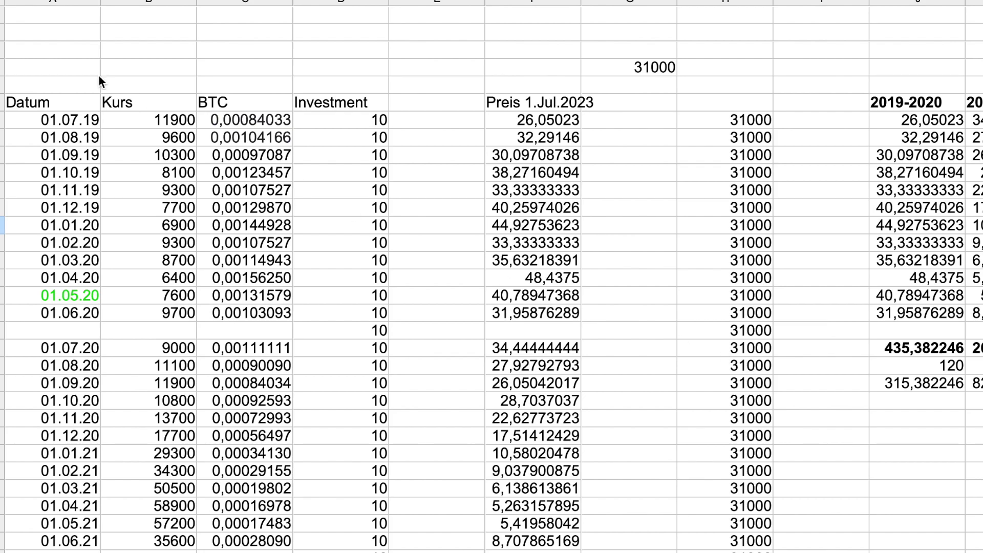
Examine the date, Kurs, Investment and BTC amount of the first purchase row, 01.07.19.
{"action": "left_click", "coordinate": [83, 122]}
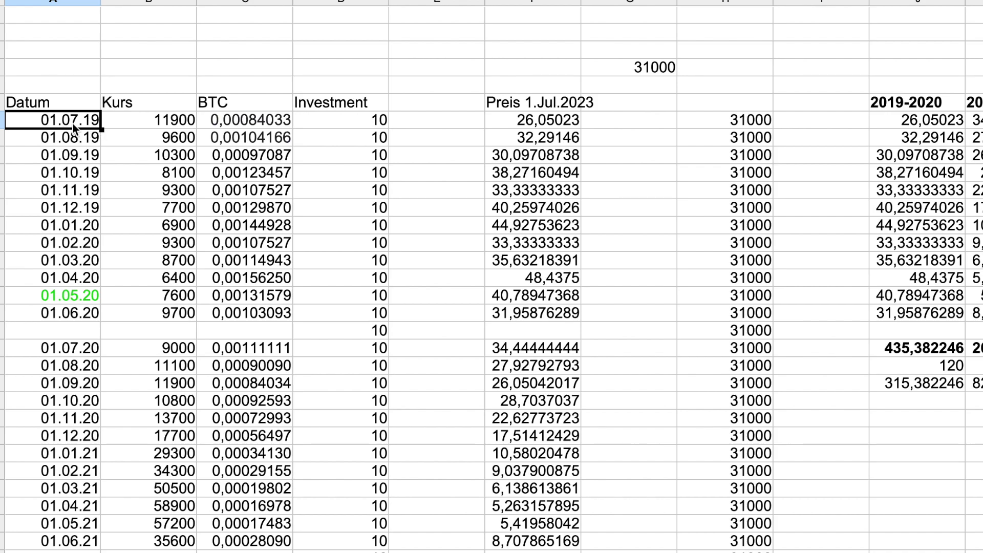
{"action": "left_click", "coordinate": [151, 124]}
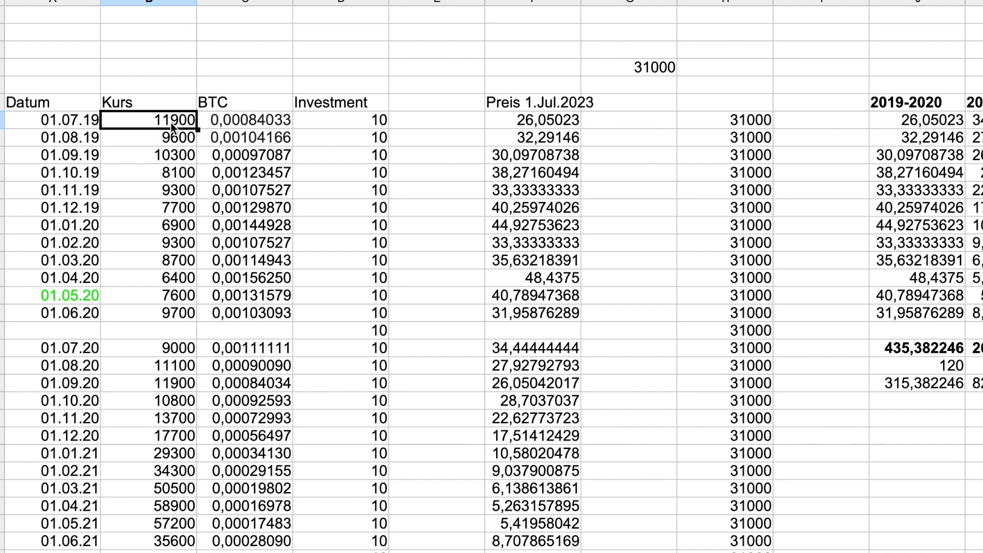
{"action": "left_click", "coordinate": [340, 122]}
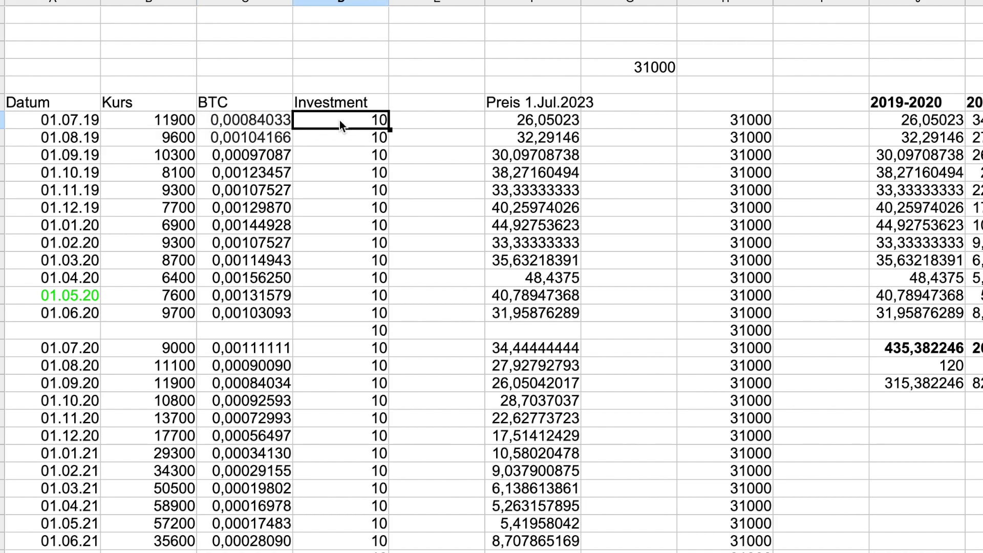
{"action": "left_click", "coordinate": [253, 125]}
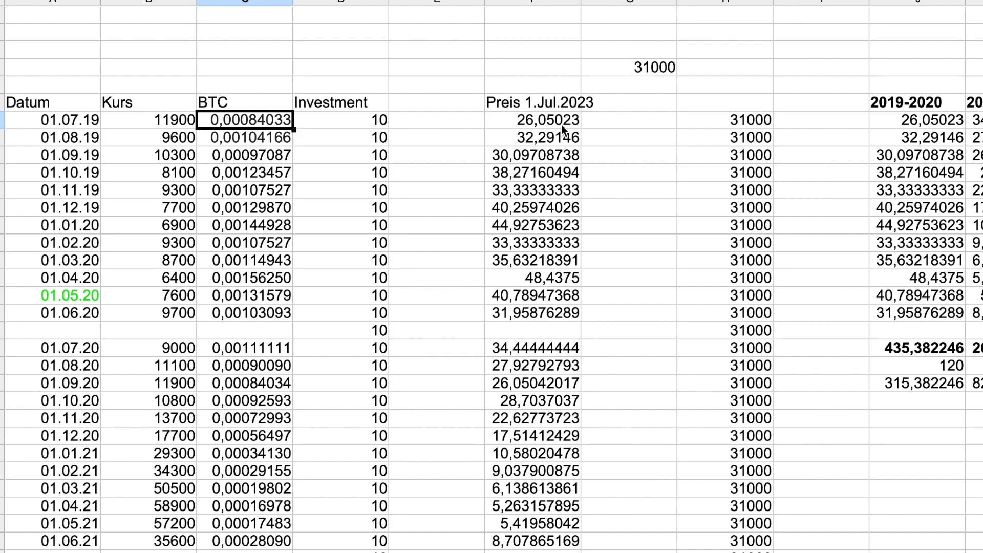
Review the monthly purchase rows from 01.07.19 through 01.06.23, comparing Kurs, BTC and Investment.
{"action": "scroll", "coordinate": [534, 154], "scroll_direction": "down", "scroll_amount": 5}
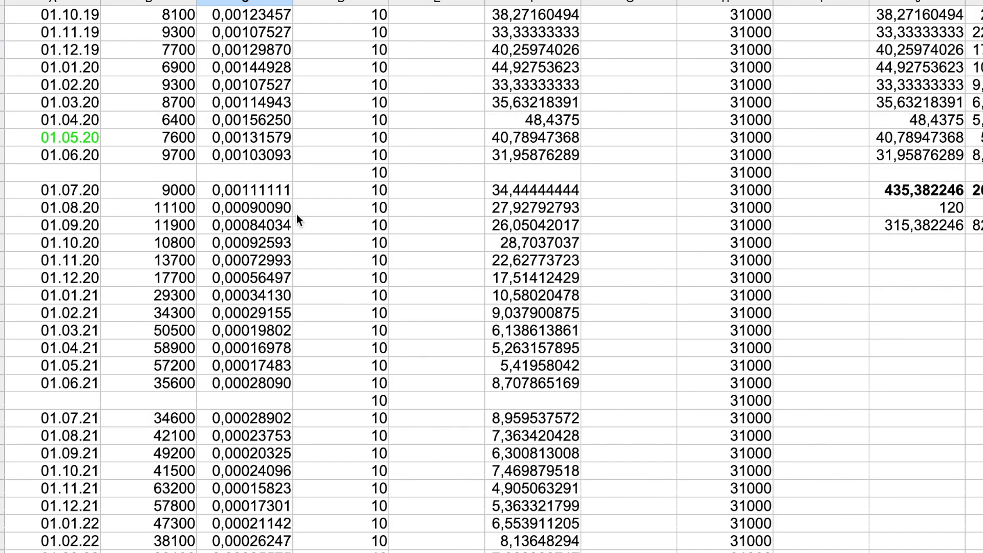
{"action": "scroll", "coordinate": [297, 219], "scroll_direction": "down", "scroll_amount": 8}
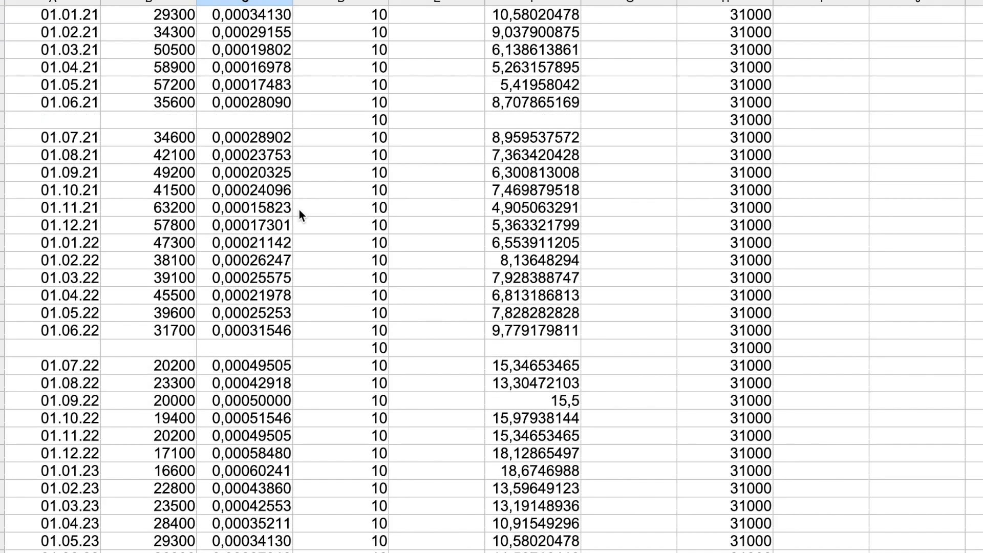
{"action": "scroll", "coordinate": [299, 210], "scroll_direction": "down", "scroll_amount": 6}
{"action": "scroll", "coordinate": [300, 210], "scroll_direction": "up", "scroll_amount": 15}
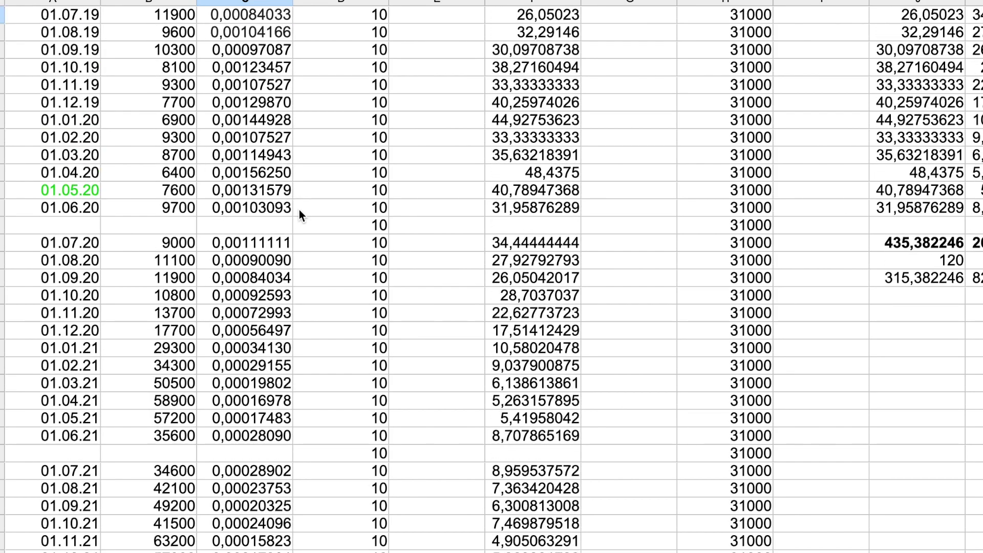
{"action": "scroll", "coordinate": [298, 210], "scroll_direction": "up", "scroll_amount": 3}
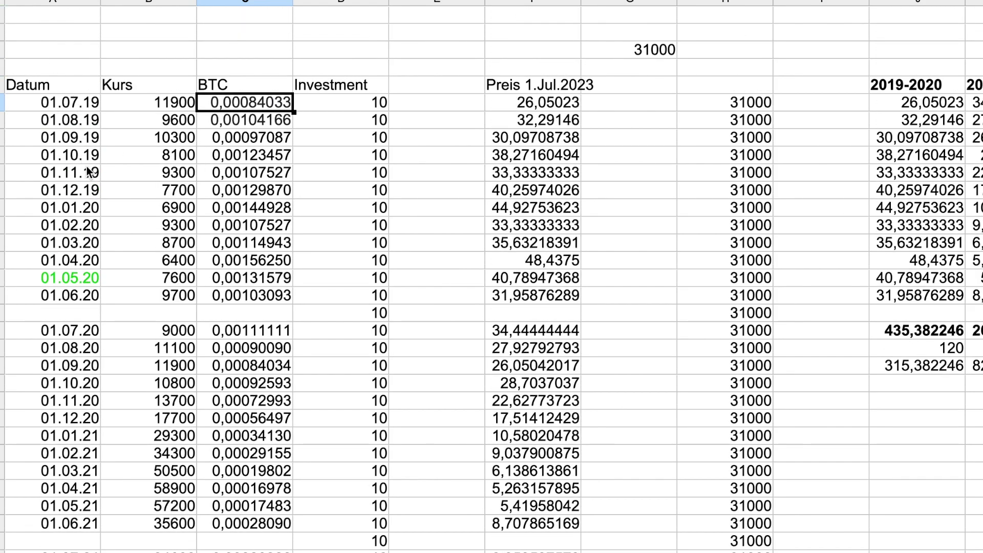
{"action": "scroll", "coordinate": [89, 172], "scroll_direction": "down", "scroll_amount": 4}
{"action": "scroll", "coordinate": [90, 172], "scroll_direction": "up", "scroll_amount": 5}
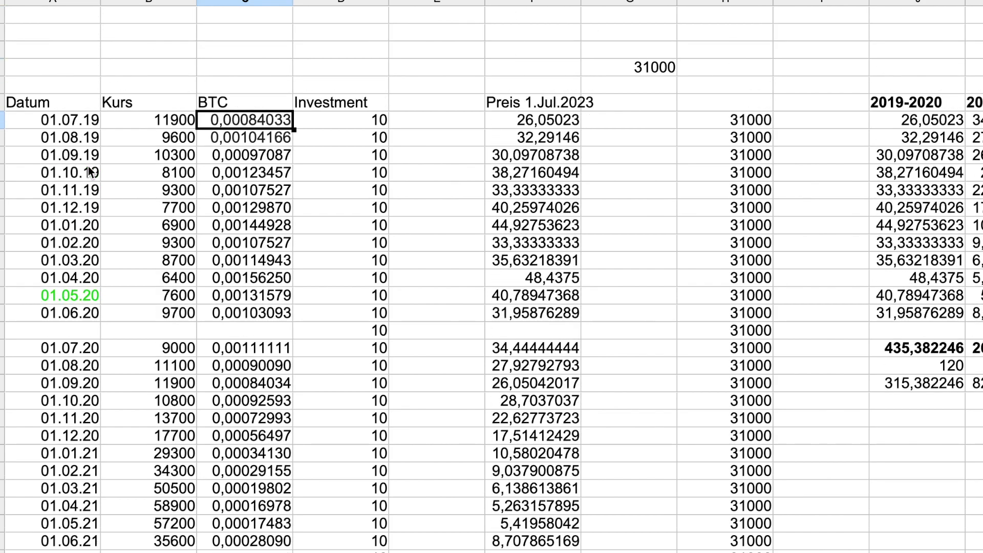
{"action": "scroll", "coordinate": [87, 173], "scroll_direction": "down", "scroll_amount": 3}
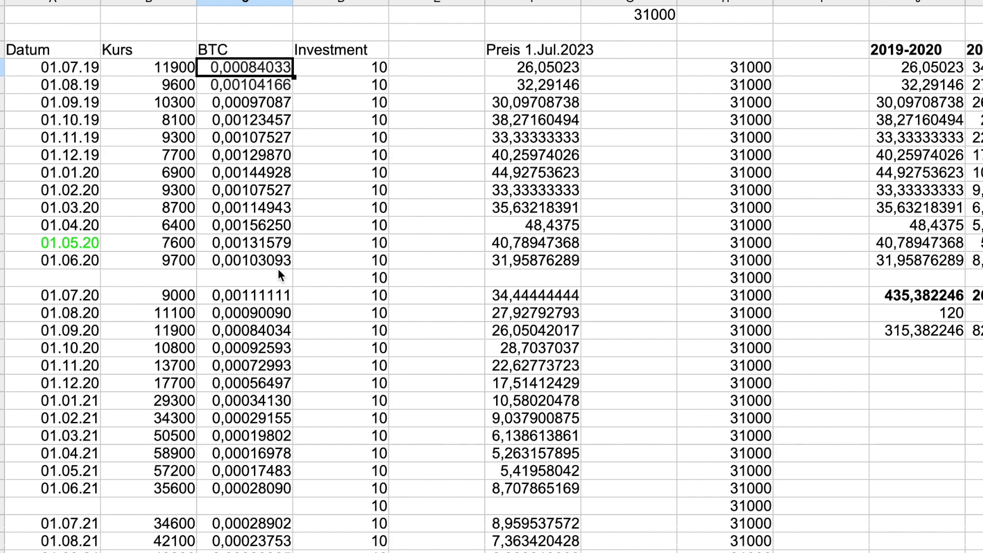
{"action": "scroll", "coordinate": [211, 261], "scroll_direction": "down", "scroll_amount": 10}
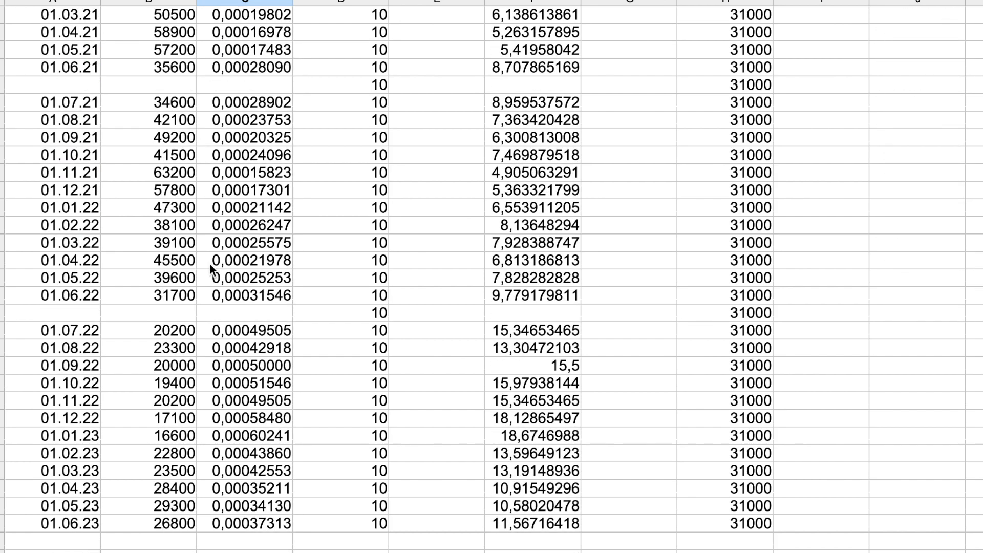
{"action": "scroll", "coordinate": [209, 265], "scroll_direction": "up", "scroll_amount": 3}
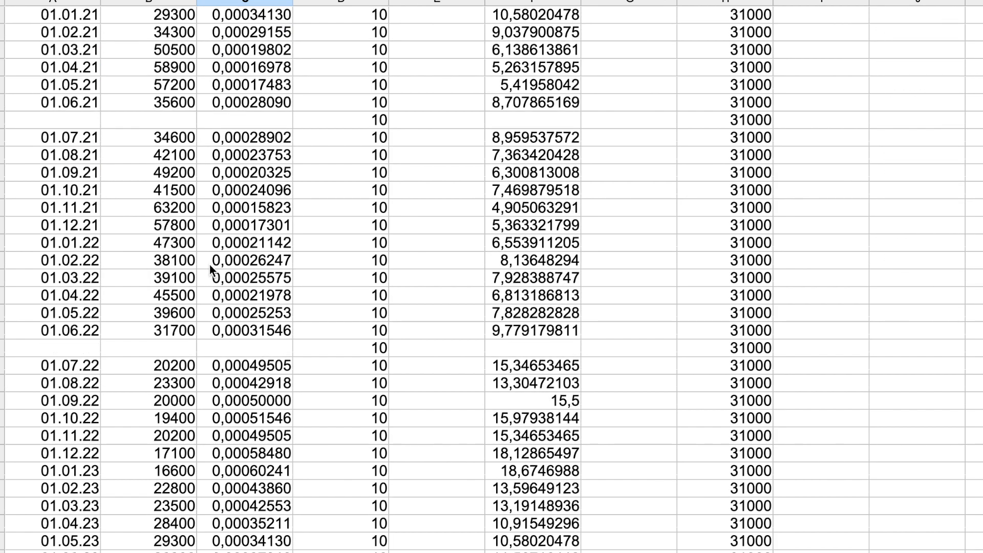
{"action": "scroll", "coordinate": [210, 266], "scroll_direction": "down", "scroll_amount": 2}
{"action": "scroll", "coordinate": [210, 266], "scroll_direction": "up", "scroll_amount": 10}
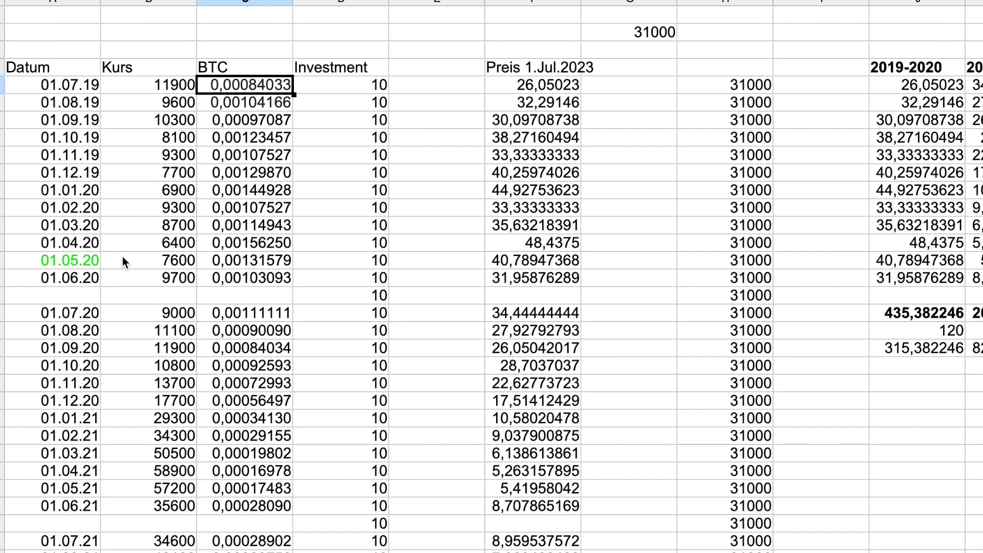
Examine the dates 01.05.20 and 01.04.20 and compare them with the Kurs and Investment entries for 01.11.21.
{"action": "left_click", "coordinate": [83, 265]}
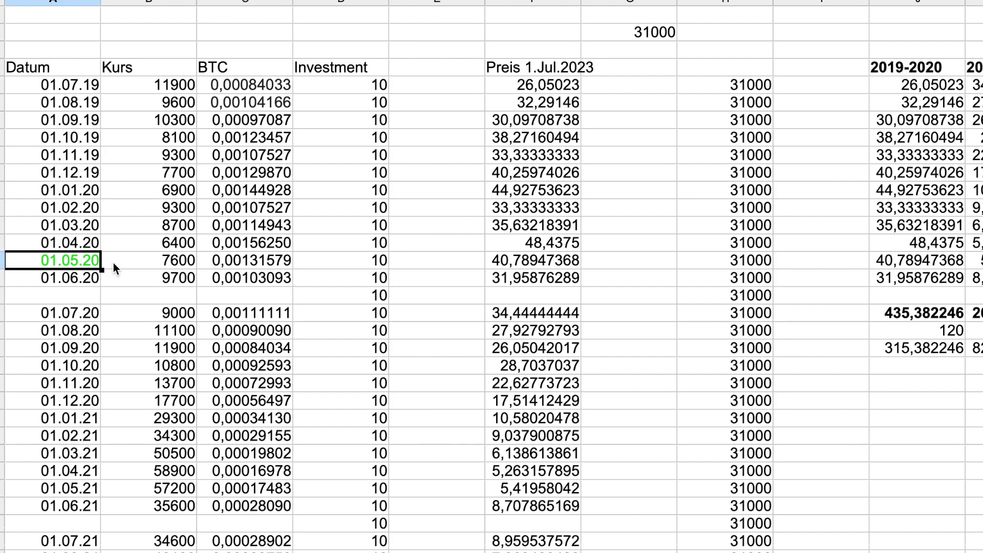
{"action": "left_click", "coordinate": [73, 246]}
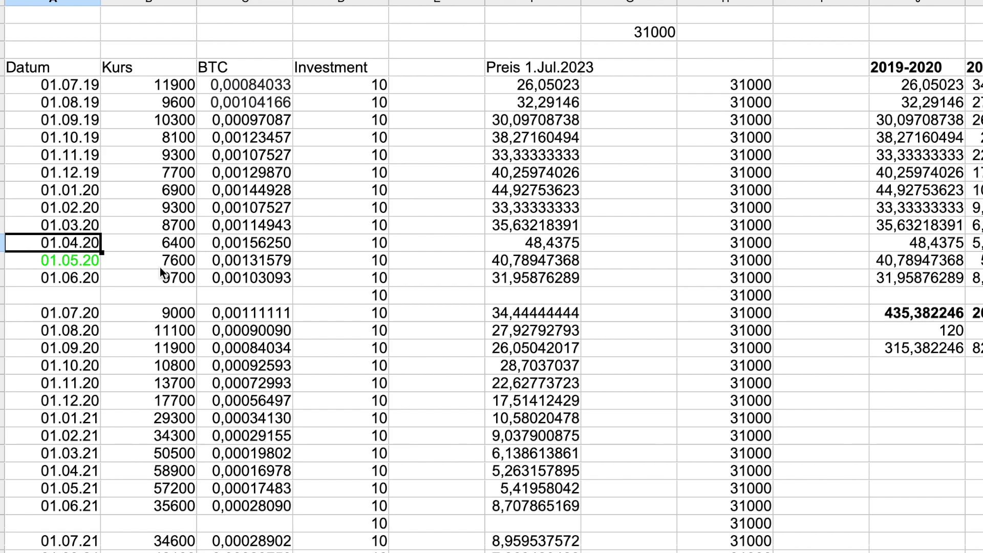
{"action": "scroll", "coordinate": [162, 272], "scroll_direction": "down", "scroll_amount": 5}
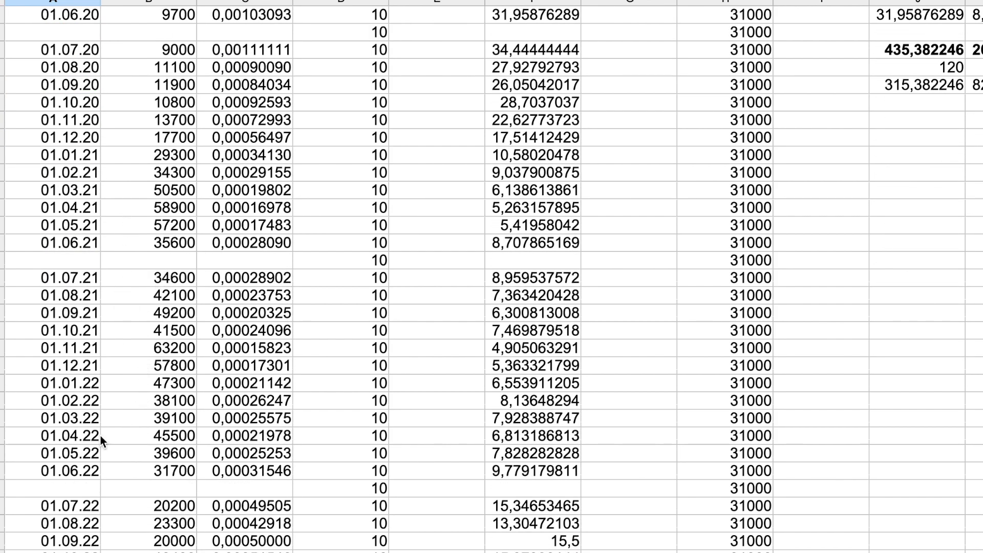
{"action": "scroll", "coordinate": [100, 438], "scroll_direction": "down", "scroll_amount": 4}
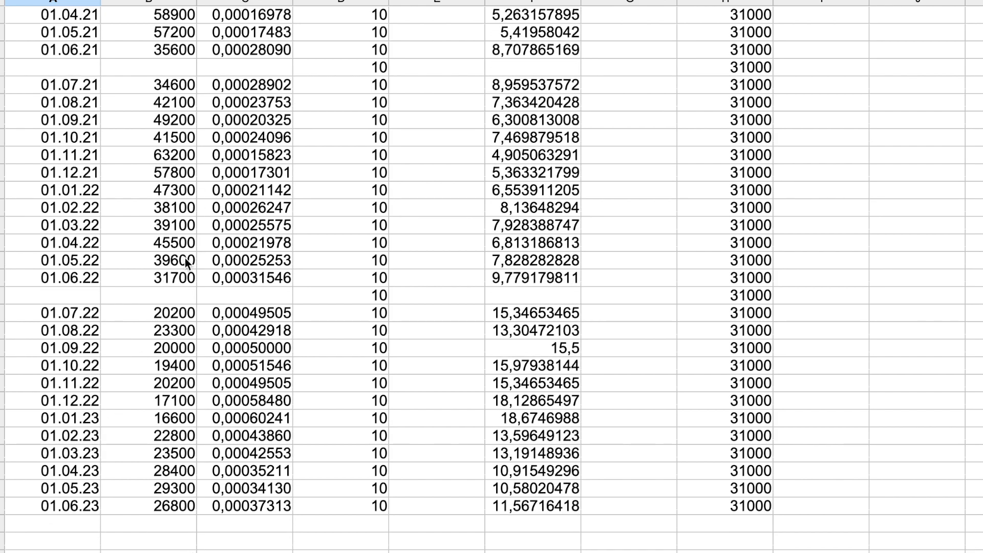
{"action": "scroll", "coordinate": [162, 230], "scroll_direction": "up", "scroll_amount": 1}
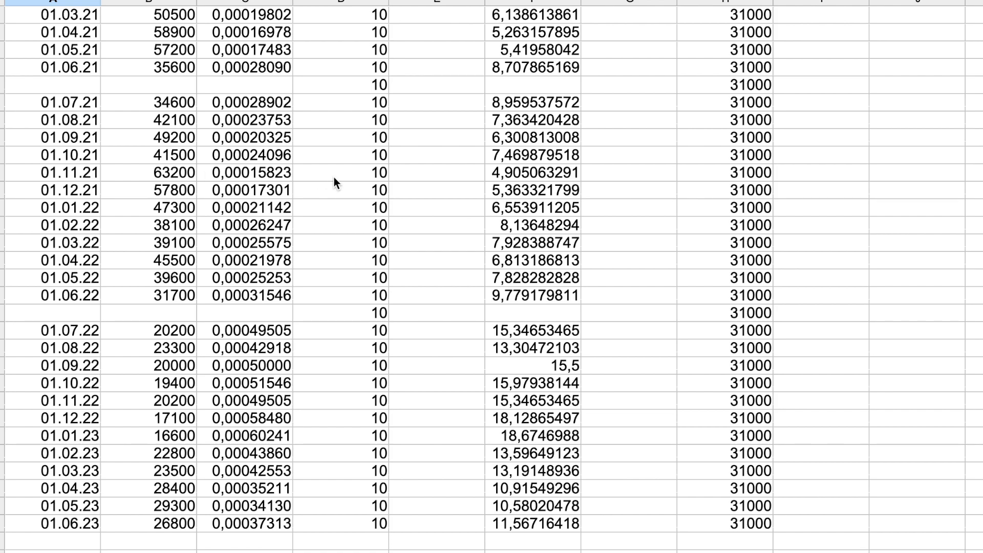
{"action": "left_click", "coordinate": [364, 180]}
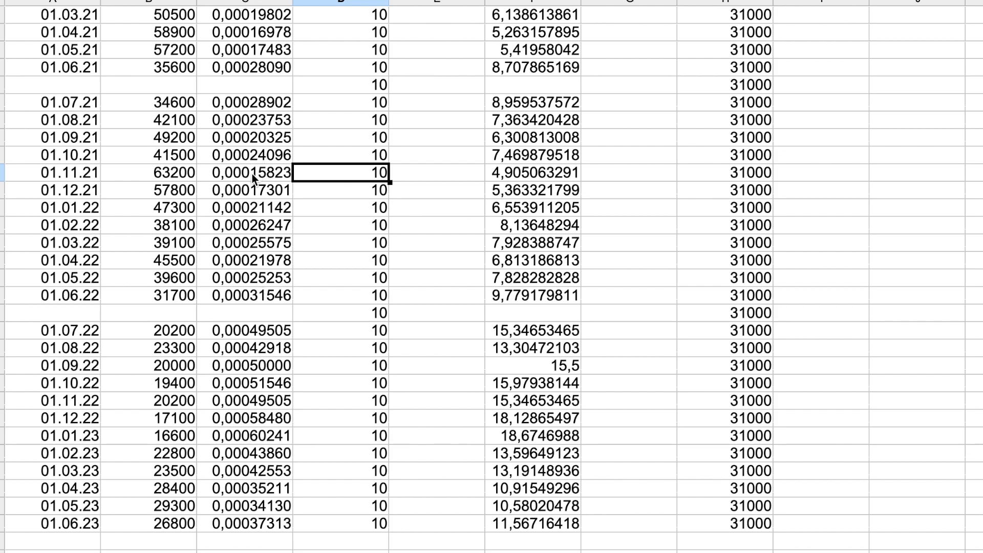
{"action": "left_click", "coordinate": [181, 177]}
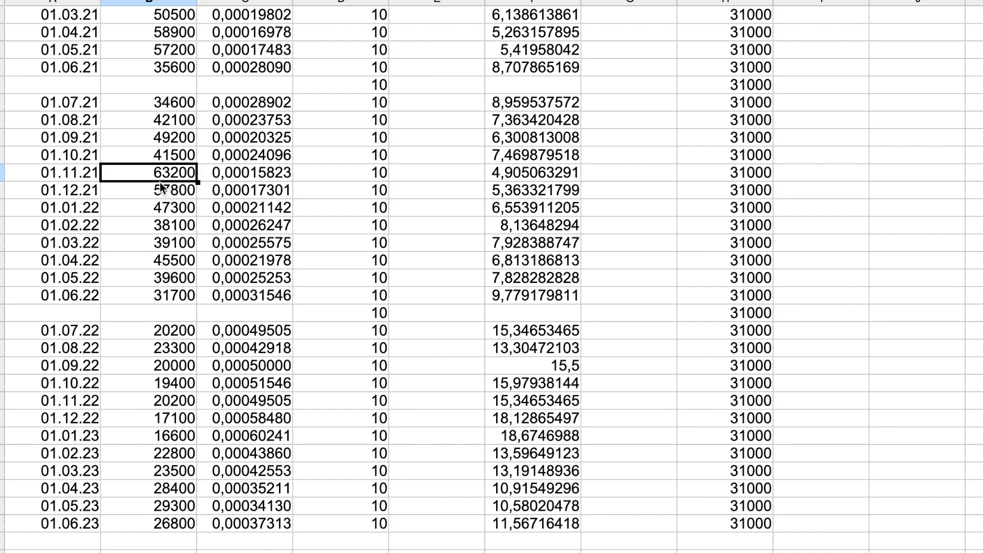
{"action": "left_click", "coordinate": [371, 177]}
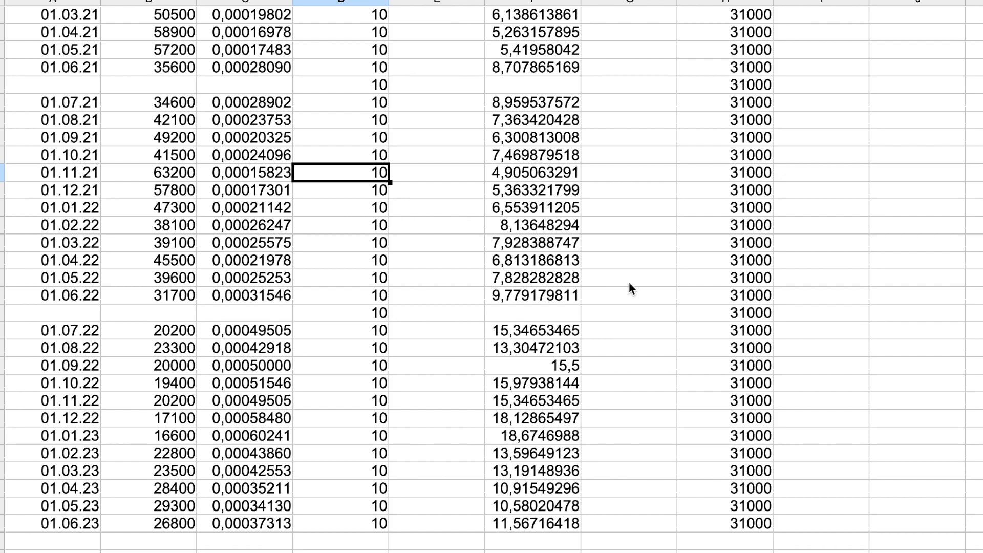
Check the yearly totals and the Wert aktuell, Einsatz and Gewinn figures against the monthly purchase rows.
{"action": "scroll", "coordinate": [685, 275], "scroll_direction": "right", "scroll_amount": 6}
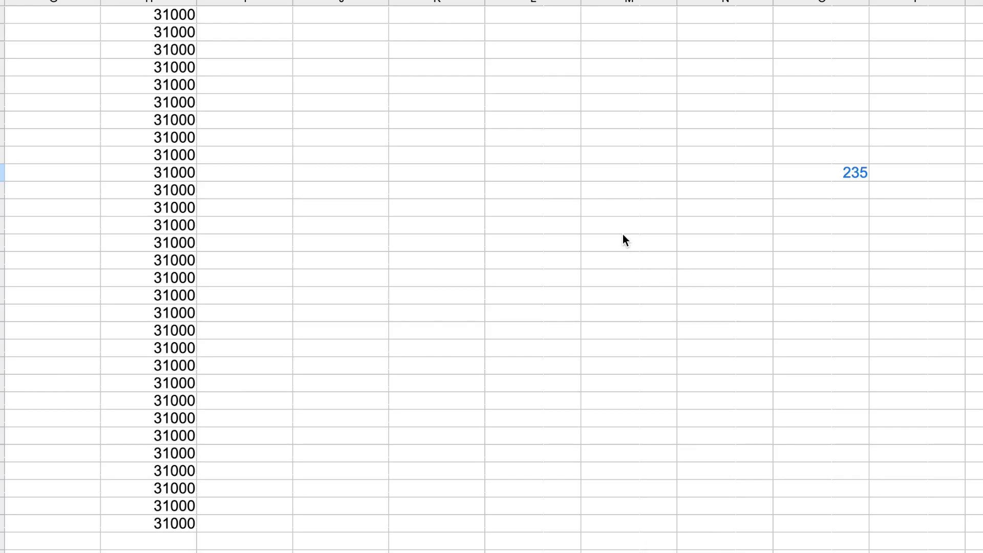
{"action": "scroll", "coordinate": [819, 177], "scroll_direction": "up", "scroll_amount": 4}
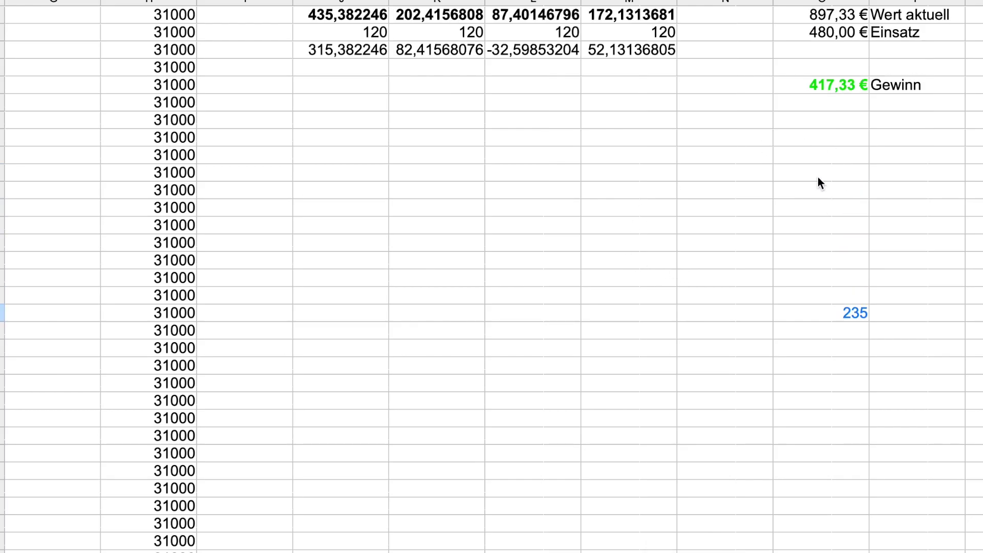
{"action": "scroll", "coordinate": [818, 176], "scroll_direction": "up", "scroll_amount": 3}
{"action": "scroll", "coordinate": [818, 177], "scroll_direction": "down", "scroll_amount": 3}
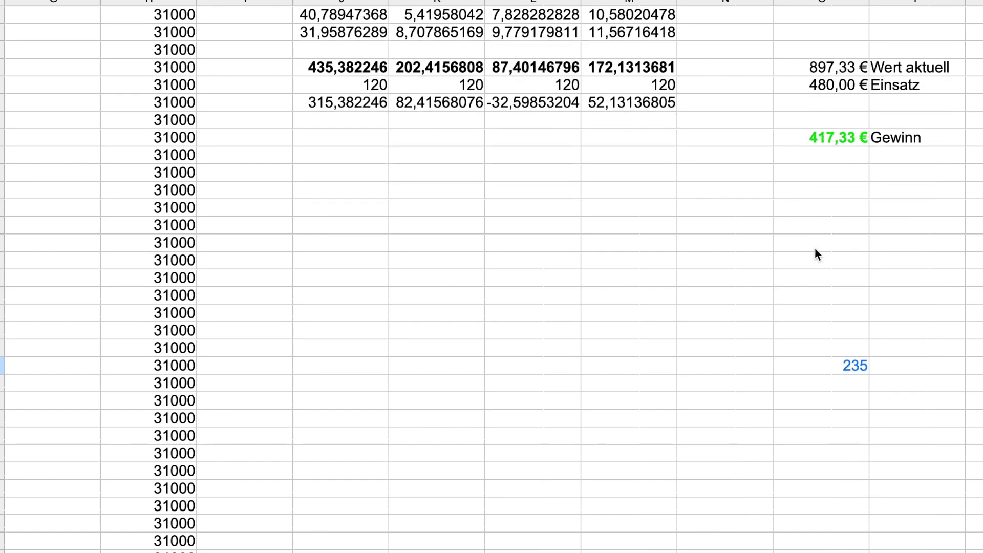
{"action": "scroll", "coordinate": [841, 308], "scroll_direction": "down", "scroll_amount": 1}
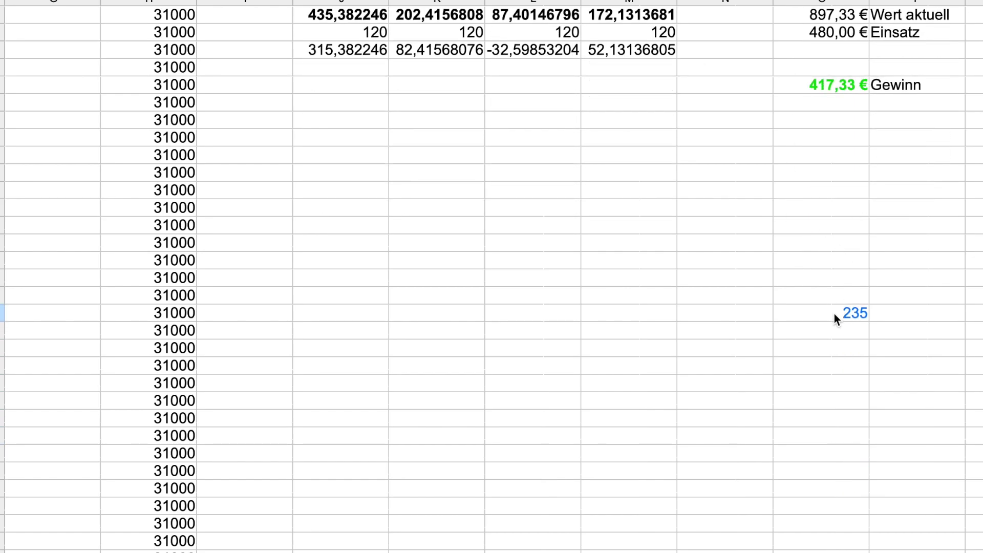
{"action": "scroll", "coordinate": [815, 312], "scroll_direction": "left", "scroll_amount": 5}
{"action": "scroll", "coordinate": [815, 311], "scroll_direction": "right", "scroll_amount": 8}
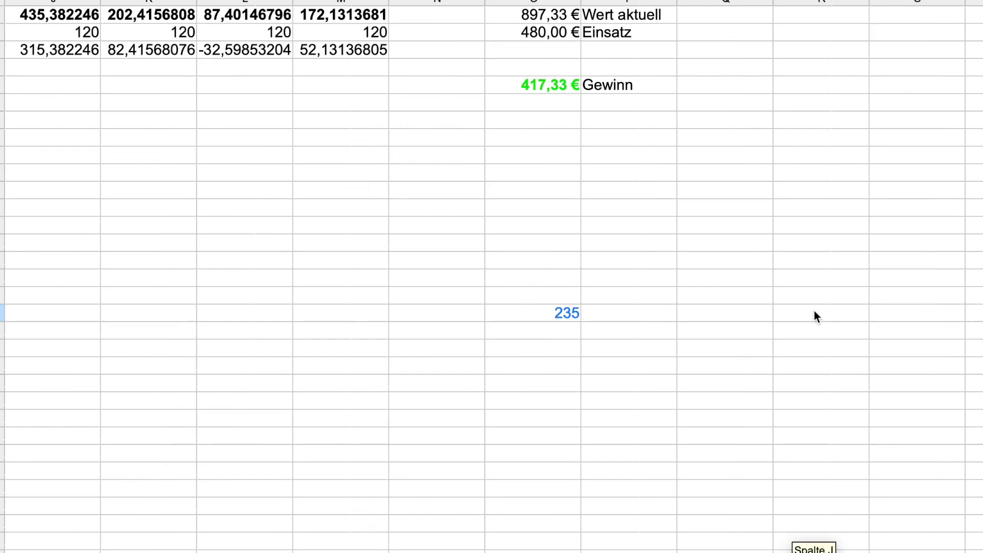
{"action": "scroll", "coordinate": [815, 311], "scroll_direction": "left", "scroll_amount": 8}
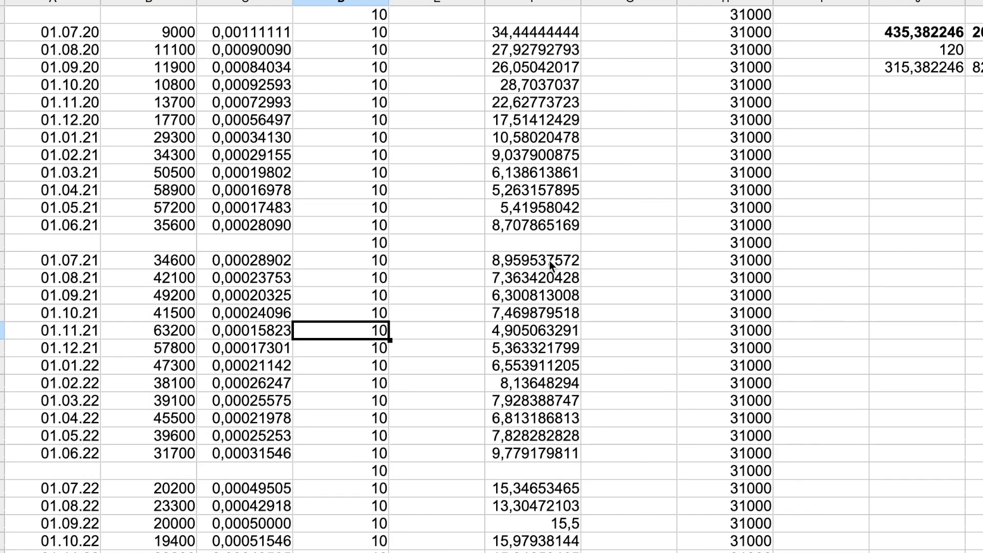
{"action": "scroll", "coordinate": [550, 260], "scroll_direction": "up", "scroll_amount": 4}
{"action": "scroll", "coordinate": [550, 260], "scroll_direction": "up", "scroll_amount": 2}
{"action": "scroll", "coordinate": [391, 262], "scroll_direction": "down", "scroll_amount": 8}
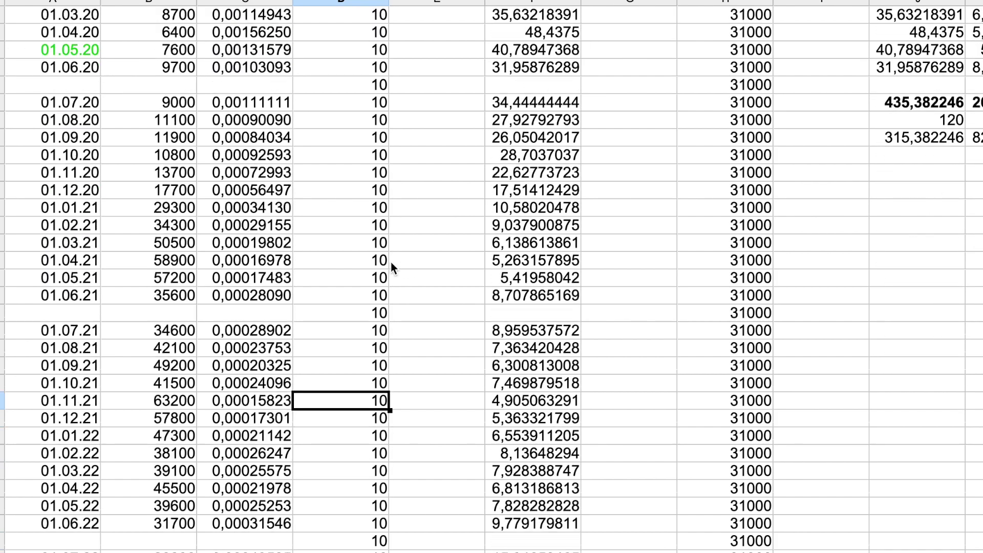
{"action": "scroll", "coordinate": [735, 252], "scroll_direction": "up", "scroll_amount": 10}
{"action": "scroll", "coordinate": [735, 252], "scroll_direction": "right", "scroll_amount": 8}
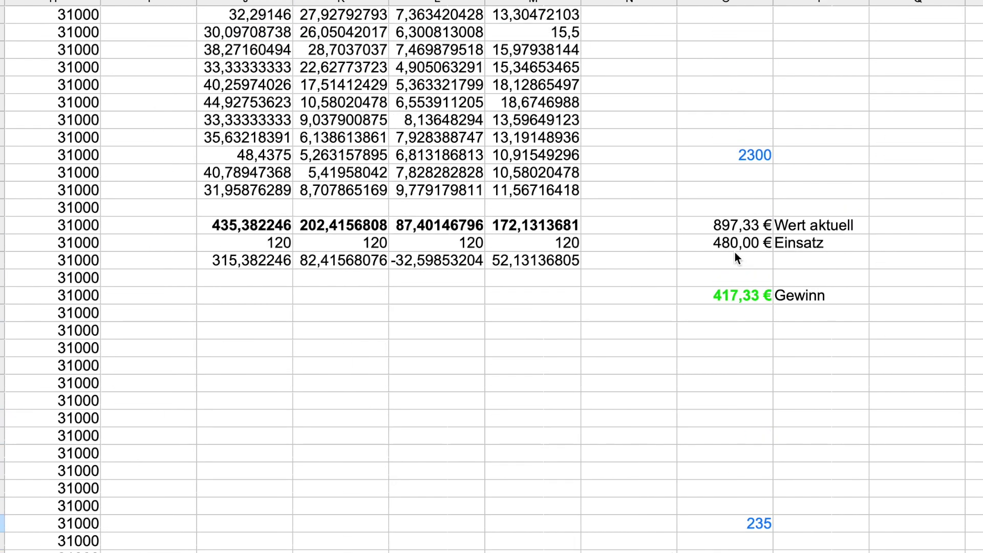
{"action": "scroll", "coordinate": [538, 231], "scroll_direction": "up", "scroll_amount": 3}
{"action": "scroll", "coordinate": [343, 204], "scroll_direction": "left", "scroll_amount": 8}
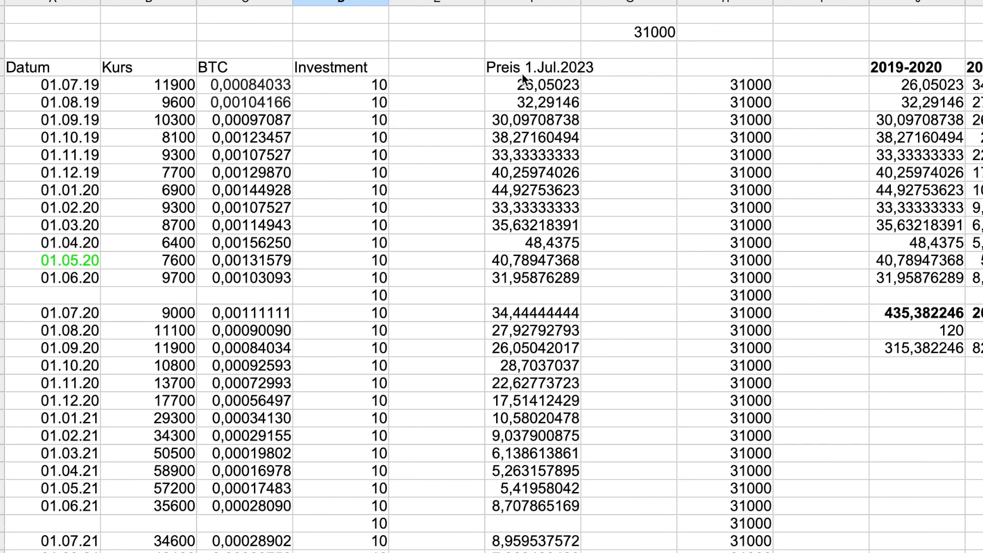
Compare the Preis 1.Jul.2023 values for 01.07.19 through 01.06.20 with the twelve monthly values under 2019-2020, highlighting each range.
{"action": "left_click_drag", "start_coordinate": [525, 84], "coordinate": [543, 272]}
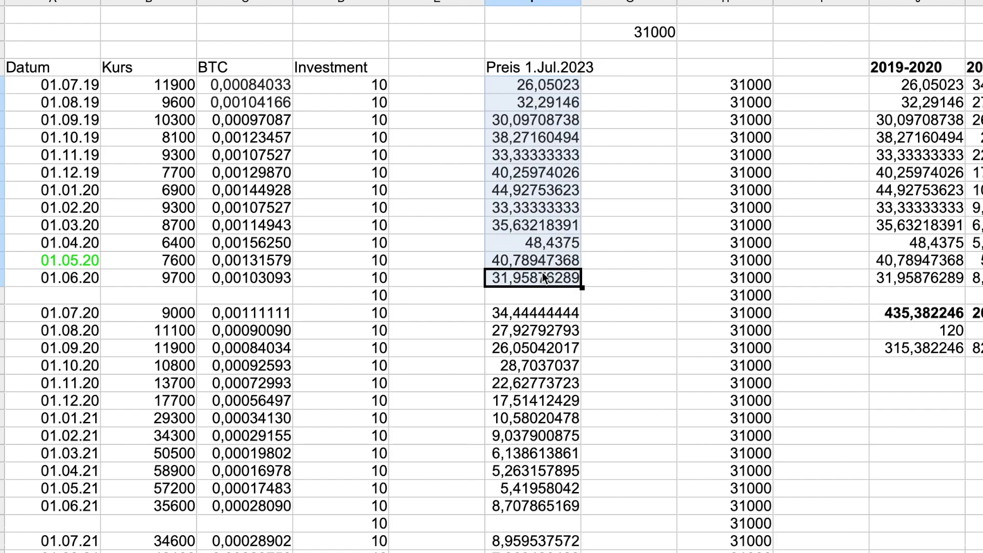
{"action": "scroll", "coordinate": [769, 192], "scroll_direction": "down", "scroll_amount": 3}
{"action": "scroll", "coordinate": [760, 193], "scroll_direction": "right", "scroll_amount": 6}
{"action": "scroll", "coordinate": [760, 192], "scroll_direction": "up", "scroll_amount": 2}
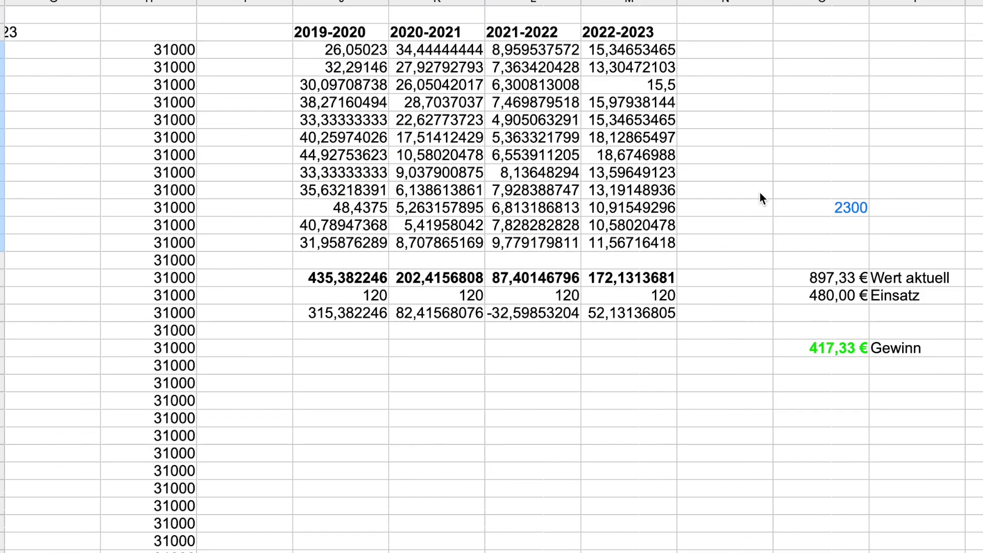
{"action": "scroll", "coordinate": [760, 193], "scroll_direction": "up", "scroll_amount": 3}
{"action": "left_click", "coordinate": [337, 86]}
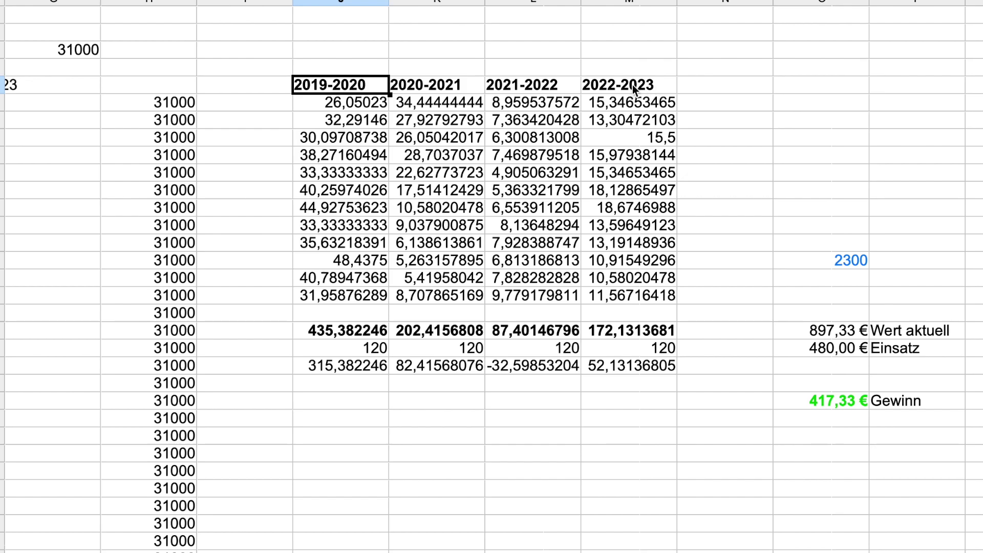
{"action": "left_click", "coordinate": [353, 103]}
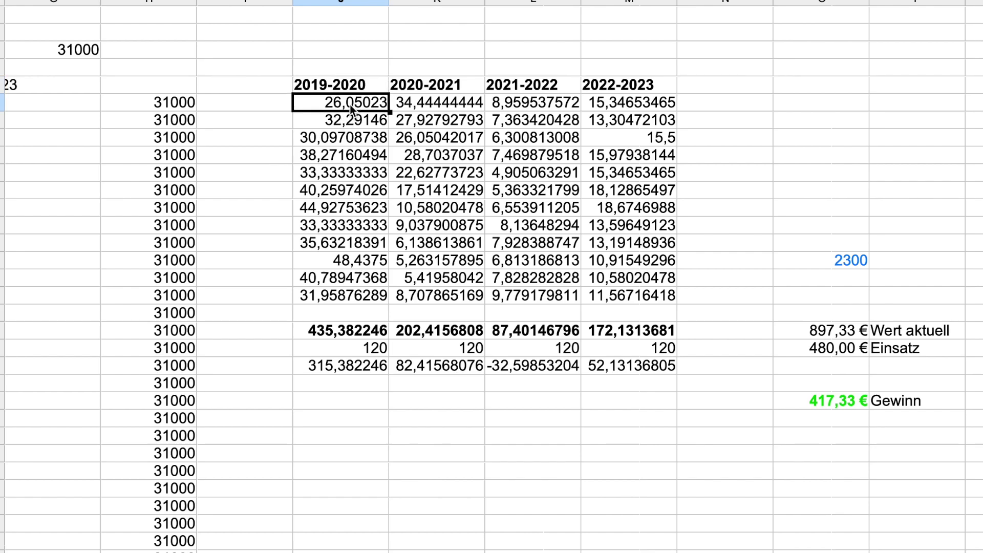
{"action": "left_click_drag", "start_coordinate": [349, 103], "coordinate": [362, 304]}
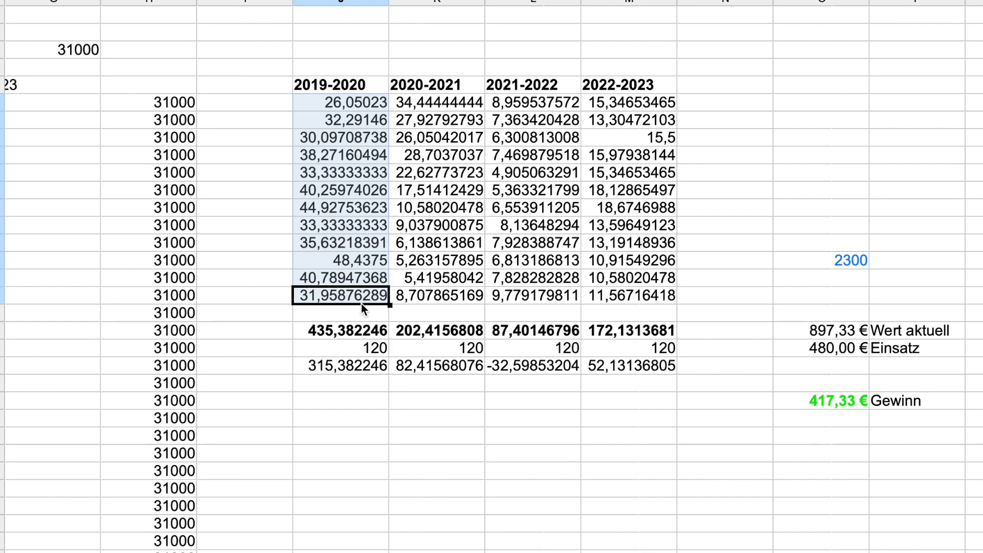
Compare the early purchase rows with the 2019-2020 monthly values, checking that year's total and invested amount.
{"action": "scroll", "coordinate": [349, 172], "scroll_direction": "left", "scroll_amount": 6}
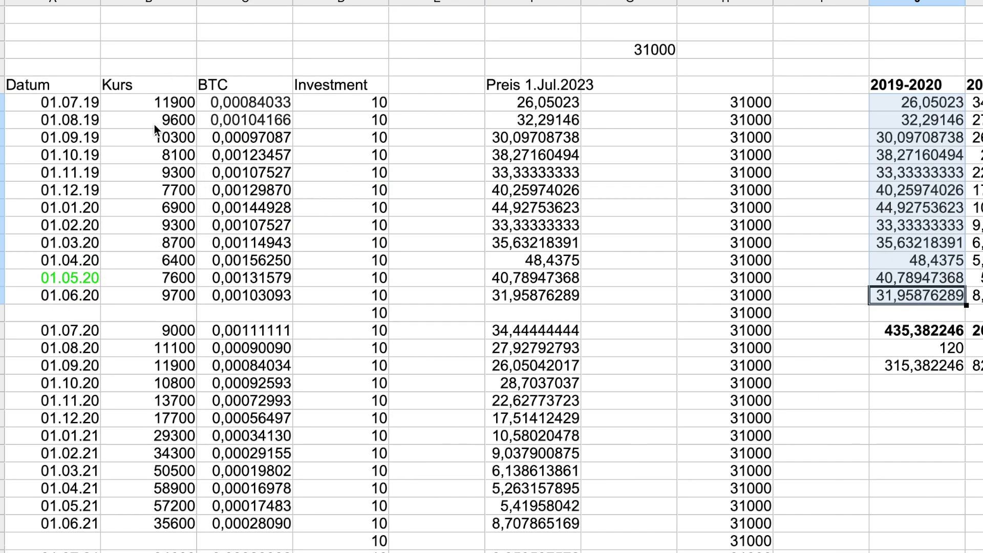
{"action": "scroll", "coordinate": [687, 148], "scroll_direction": "right", "scroll_amount": 4}
{"action": "scroll", "coordinate": [484, 195], "scroll_direction": "right", "scroll_amount": 1}
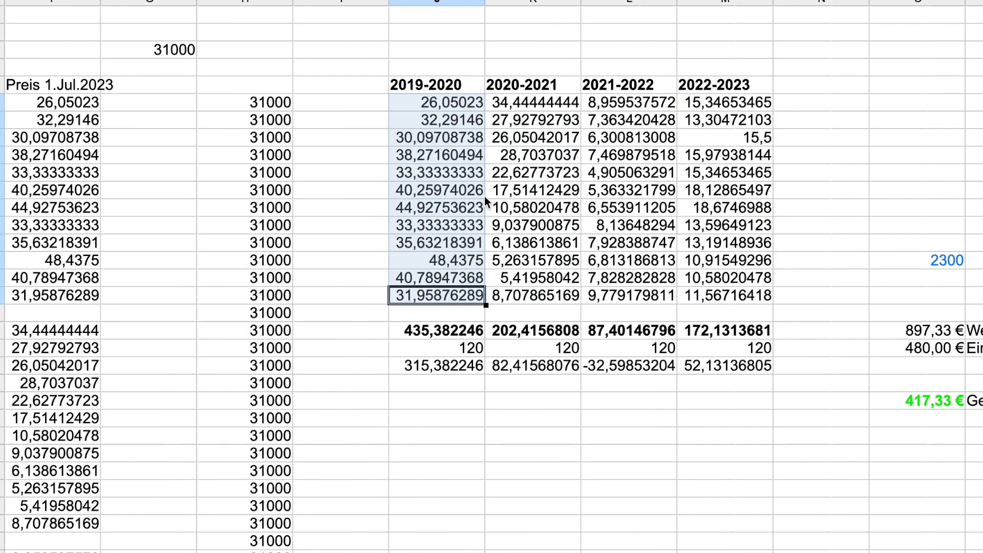
{"action": "left_click", "coordinate": [454, 317]}
{"action": "left_click", "coordinate": [452, 333]}
{"action": "left_click", "coordinate": [451, 349]}
{"action": "left_click", "coordinate": [443, 331]}
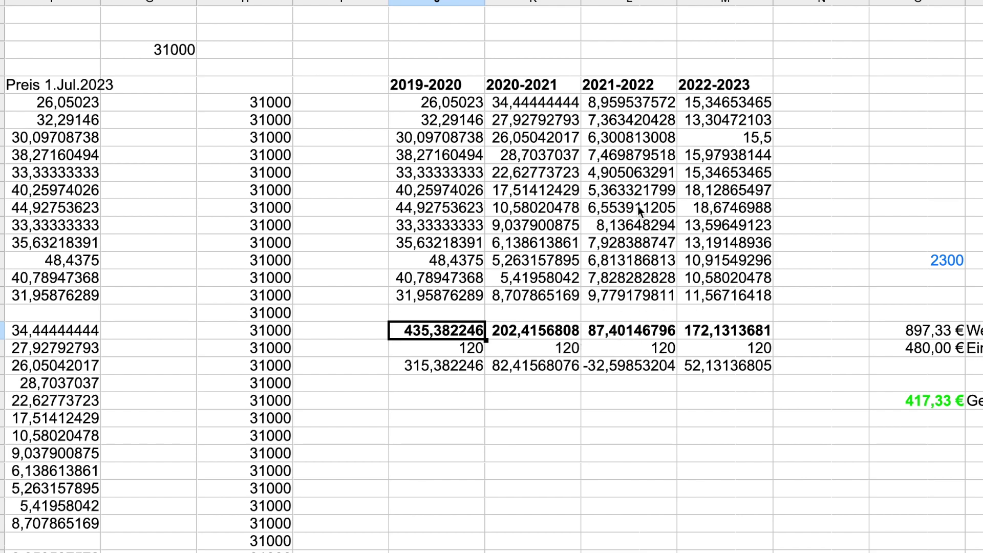
Review the totals, invested amounts and differences for the four years from 2019-2020 through 2022-2023.
{"action": "scroll", "coordinate": [617, 264], "scroll_direction": "left", "scroll_amount": 5}
{"action": "scroll", "coordinate": [617, 264], "scroll_direction": "right", "scroll_amount": 10}
{"action": "scroll", "coordinate": [617, 263], "scroll_direction": "left", "scroll_amount": 6}
{"action": "scroll", "coordinate": [626, 297], "scroll_direction": "up", "scroll_amount": 1}
{"action": "scroll", "coordinate": [631, 300], "scroll_direction": "down", "scroll_amount": 3}
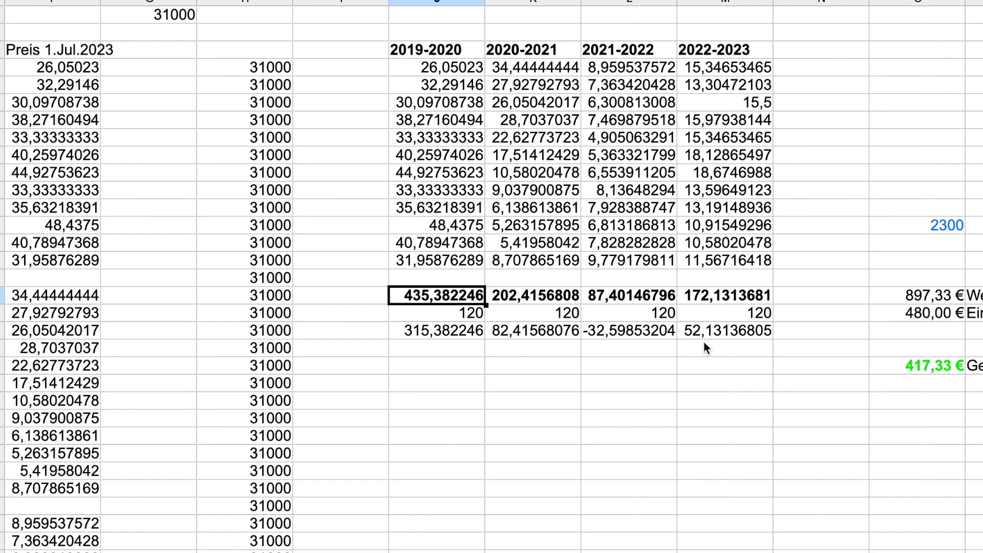
{"action": "scroll", "coordinate": [704, 341], "scroll_direction": "right", "scroll_amount": 4}
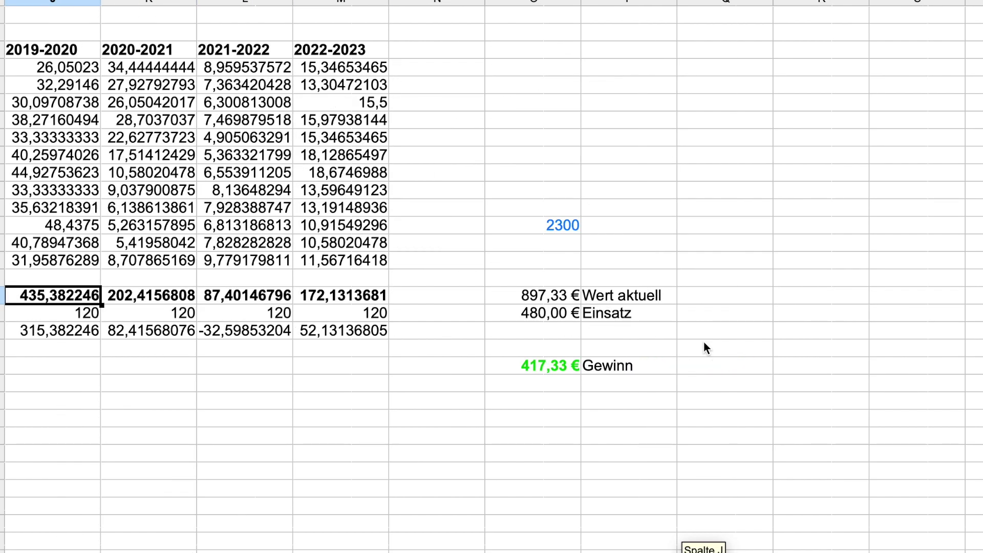
Check the Einsatz and Wert aktuell figures against each other and the yearly totals.
{"action": "left_click", "coordinate": [533, 317]}
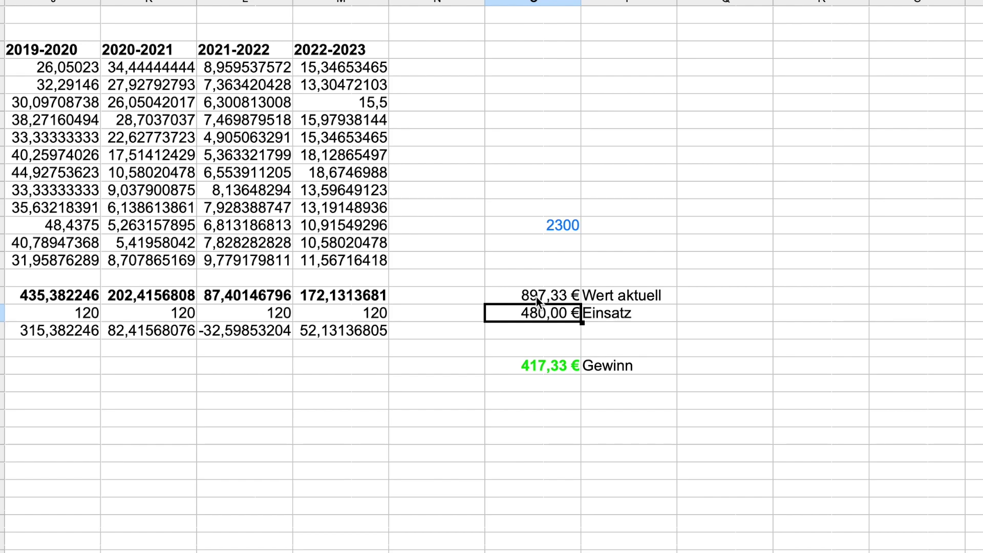
{"action": "left_click", "coordinate": [537, 297]}
{"action": "left_click", "coordinate": [460, 292]}
{"action": "left_click", "coordinate": [520, 274]}
{"action": "left_click", "coordinate": [702, 302]}
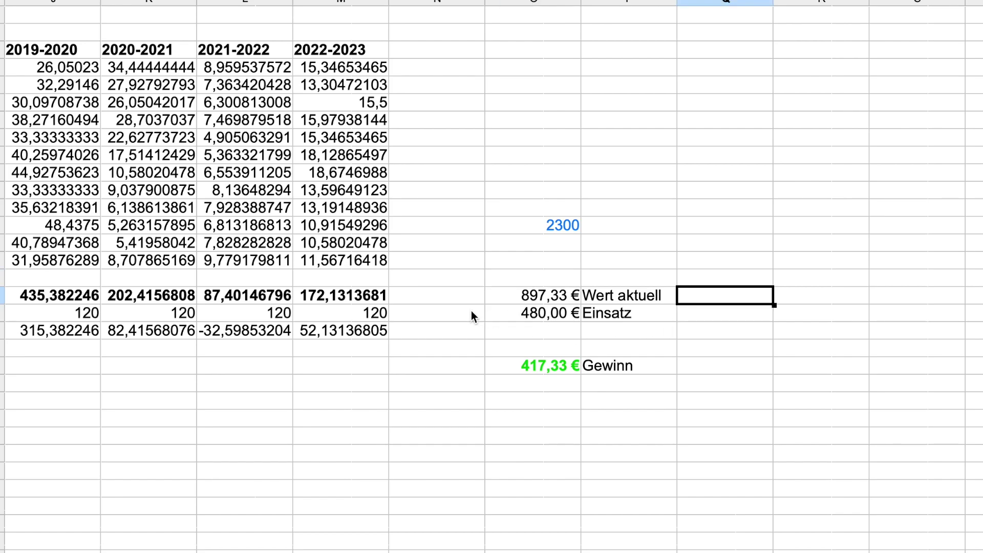
{"action": "left_click", "coordinate": [458, 302]}
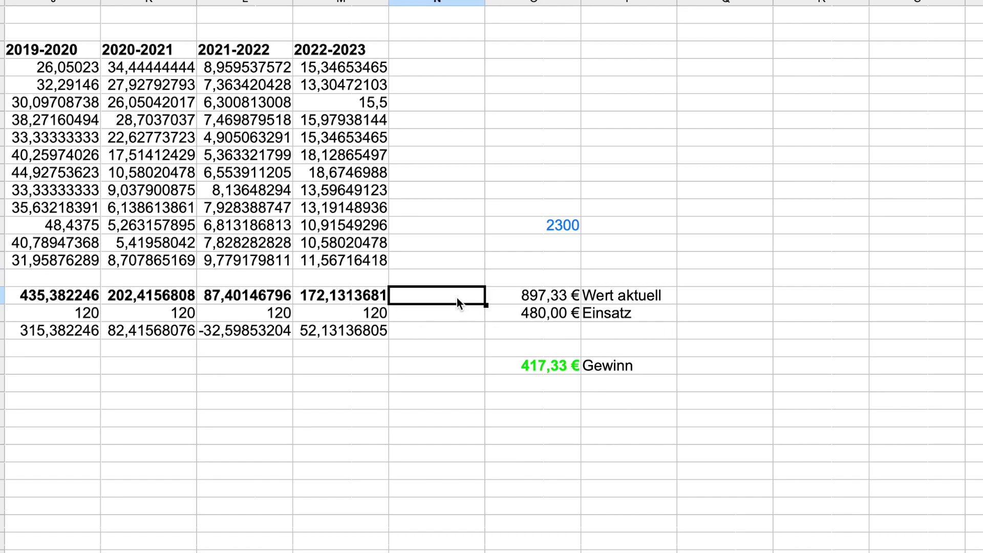
{"action": "left_click", "coordinate": [531, 277]}
{"action": "left_click", "coordinate": [544, 298]}
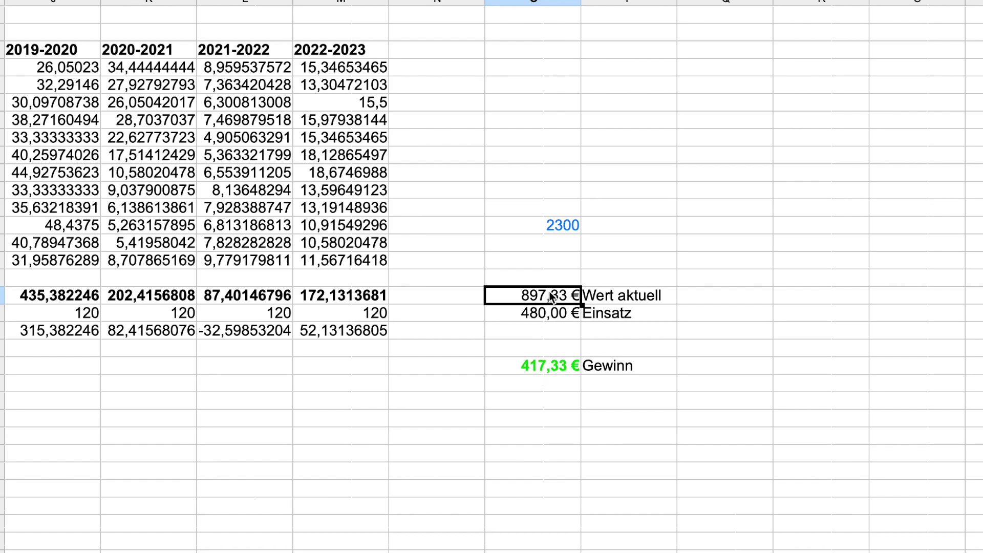
{"action": "left_click", "coordinate": [548, 319]}
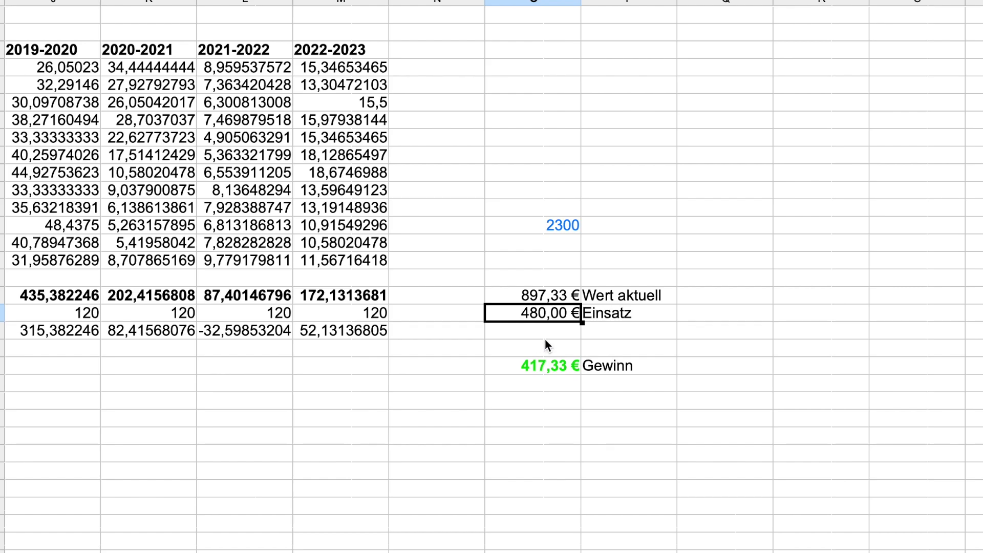
Examine the blue 2300 entry above Wert aktuell and the blue 235 entry below Gewinn.
{"action": "left_click", "coordinate": [568, 224]}
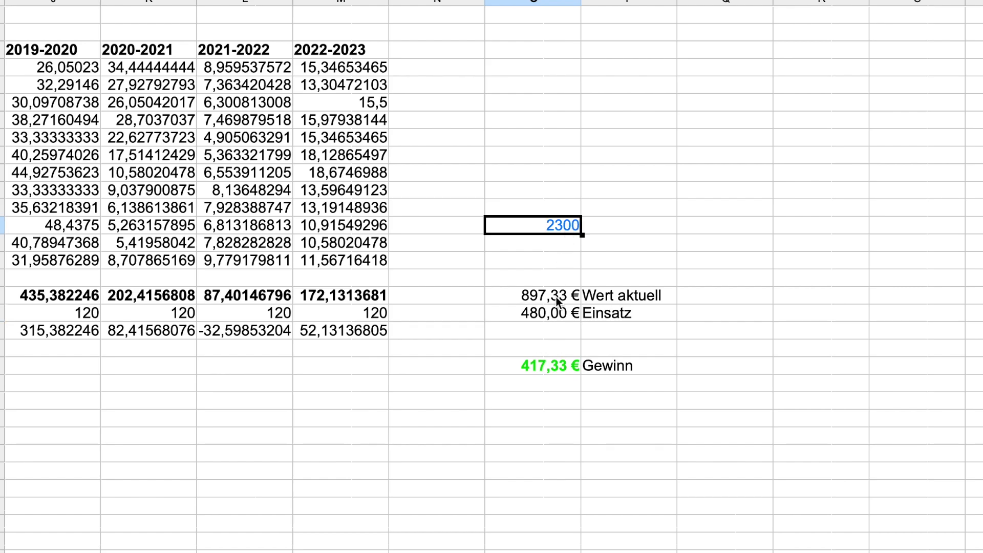
{"action": "scroll", "coordinate": [556, 302], "scroll_direction": "down", "scroll_amount": 4}
{"action": "scroll", "coordinate": [547, 348], "scroll_direction": "up", "scroll_amount": 3}
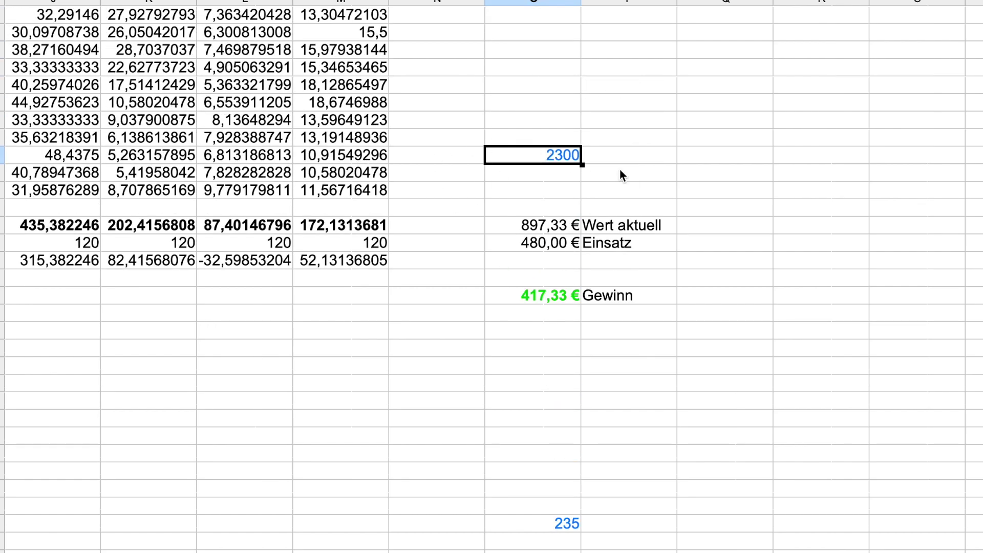
{"action": "scroll", "coordinate": [617, 525], "scroll_direction": "down", "scroll_amount": 3}
{"action": "left_click", "coordinate": [546, 478]}
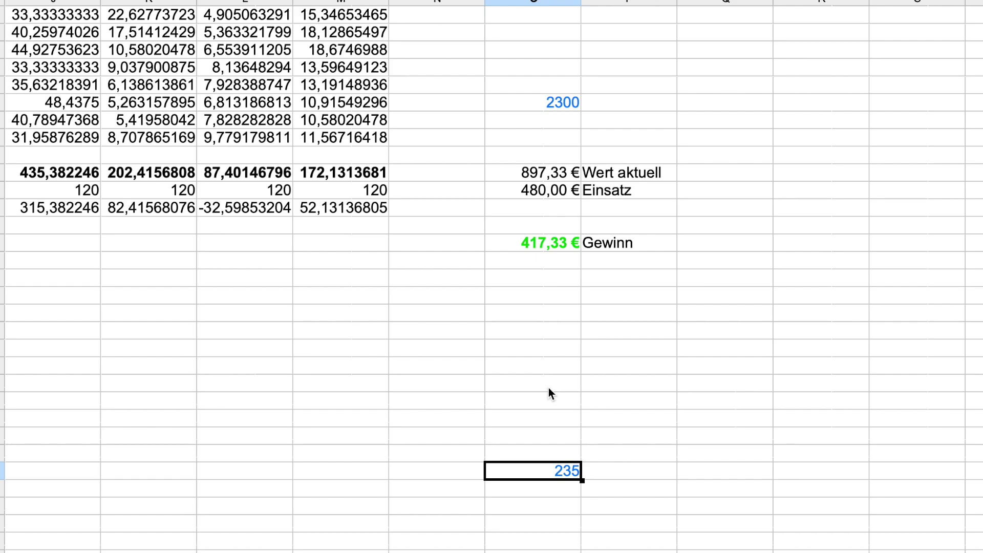
Compare the Gewinn figure and the blue 235 entry with the monthly purchase rows.
{"action": "scroll", "coordinate": [549, 388], "scroll_direction": "left", "scroll_amount": 3}
{"action": "scroll", "coordinate": [550, 388], "scroll_direction": "up", "scroll_amount": 1}
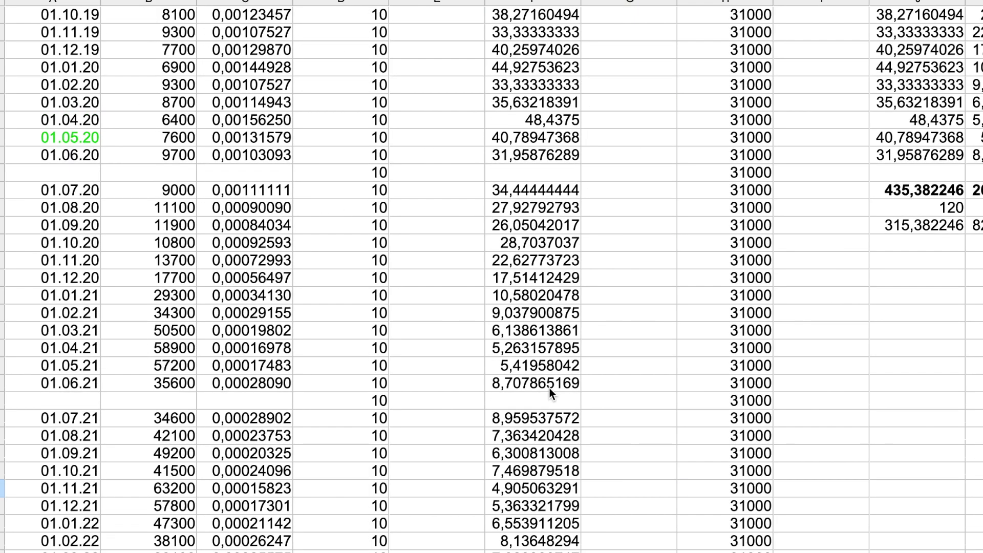
{"action": "scroll", "coordinate": [549, 392], "scroll_direction": "down", "scroll_amount": 1}
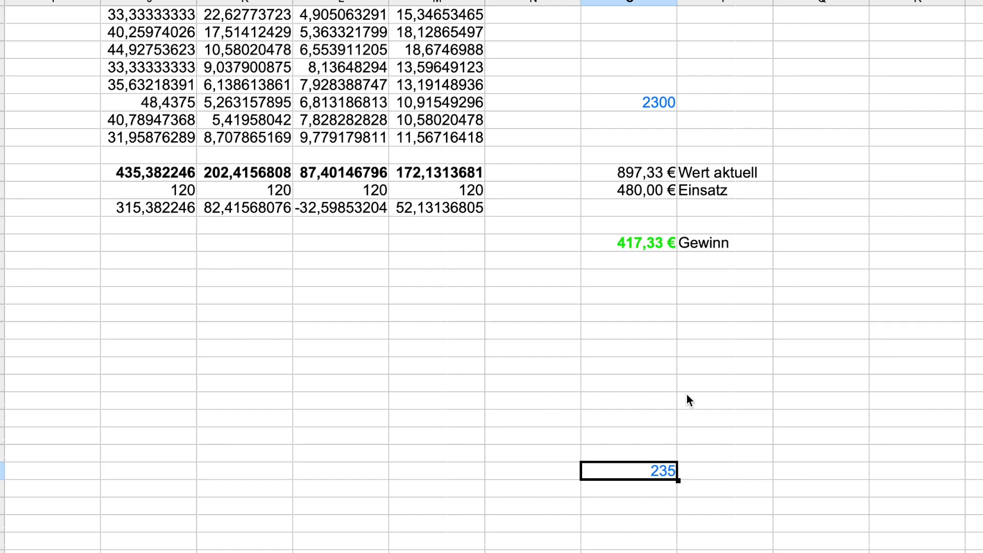
{"action": "scroll", "coordinate": [682, 351], "scroll_direction": "right", "scroll_amount": 1}
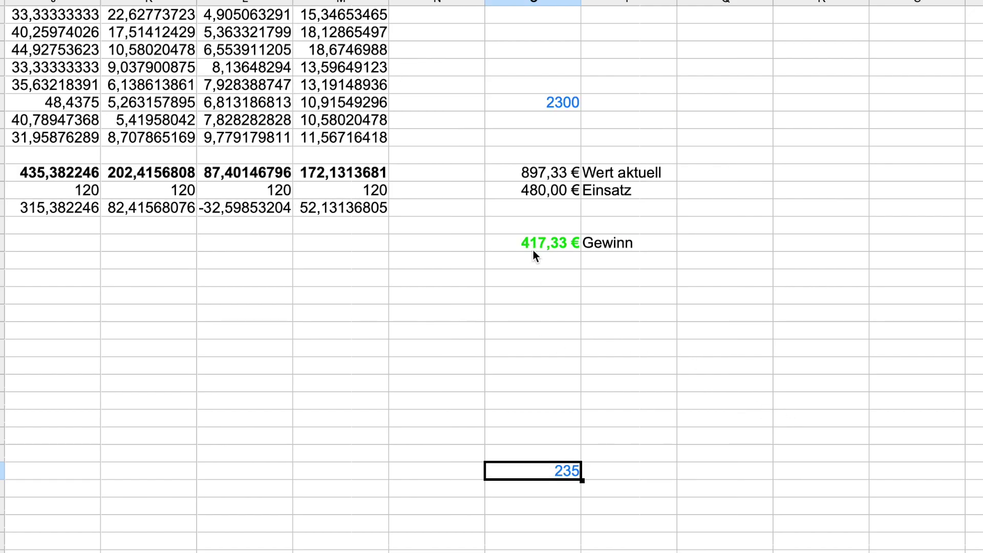
{"action": "scroll", "coordinate": [548, 261], "scroll_direction": "left", "scroll_amount": 2}
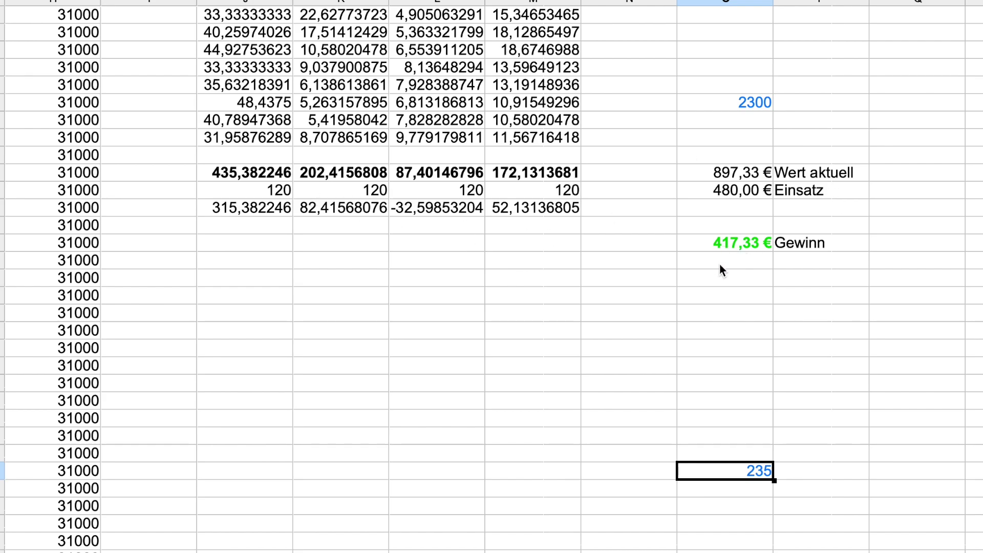
{"action": "left_click", "coordinate": [718, 285]}
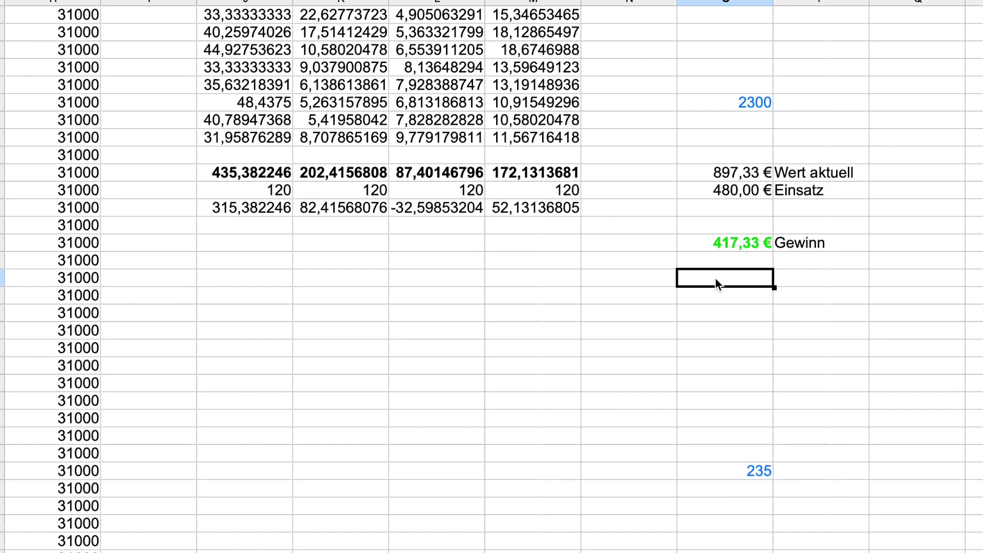
Highlight the dates 01.07.19 through 01.06.20, and check 01.04.20 and 01.05.20 individually.
{"action": "scroll", "coordinate": [717, 281], "scroll_direction": "left", "scroll_amount": 6}
{"action": "scroll", "coordinate": [716, 281], "scroll_direction": "up", "scroll_amount": 4}
{"action": "scroll", "coordinate": [717, 278], "scroll_direction": "left", "scroll_amount": 1}
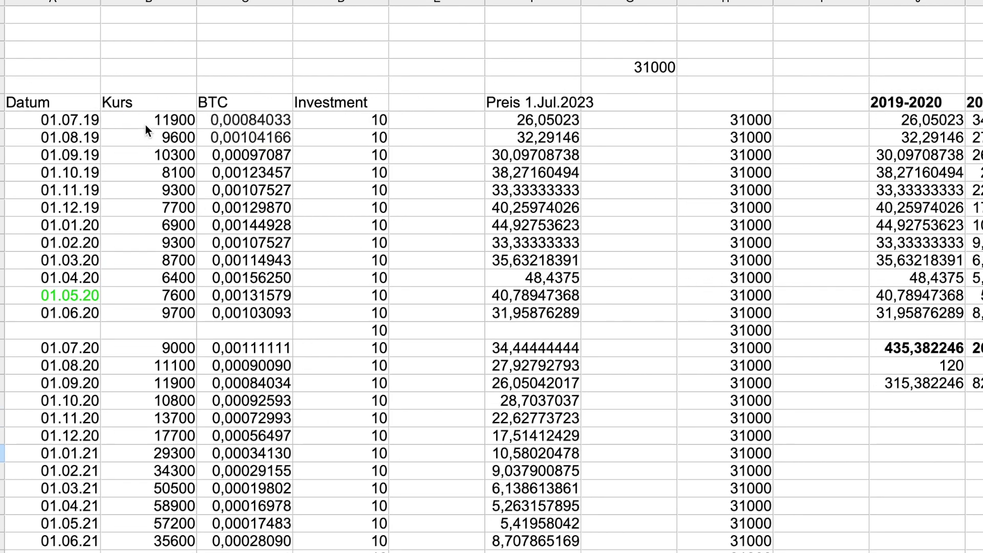
{"action": "left_click_drag", "start_coordinate": [67, 122], "coordinate": [87, 317]}
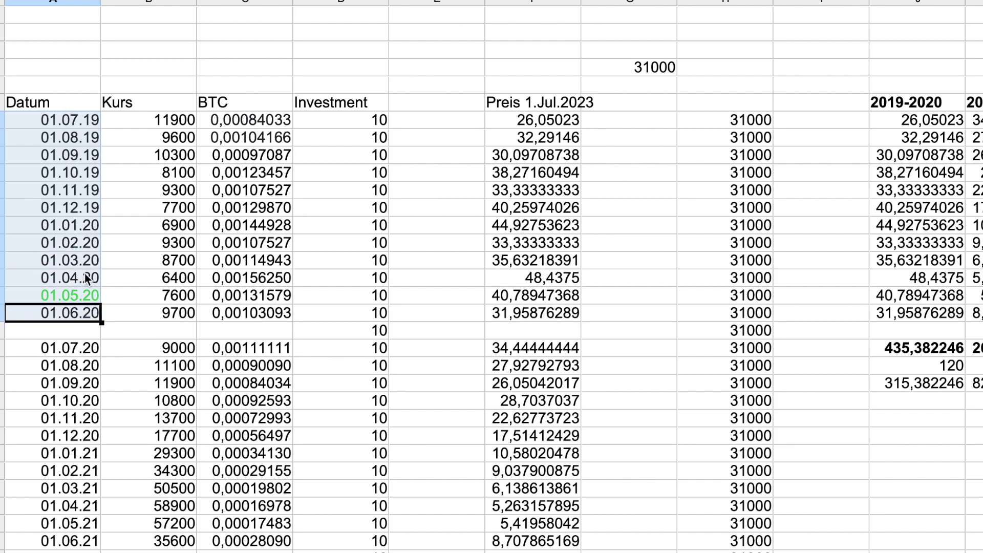
{"action": "left_click", "coordinate": [85, 278]}
{"action": "left_click", "coordinate": [81, 296]}
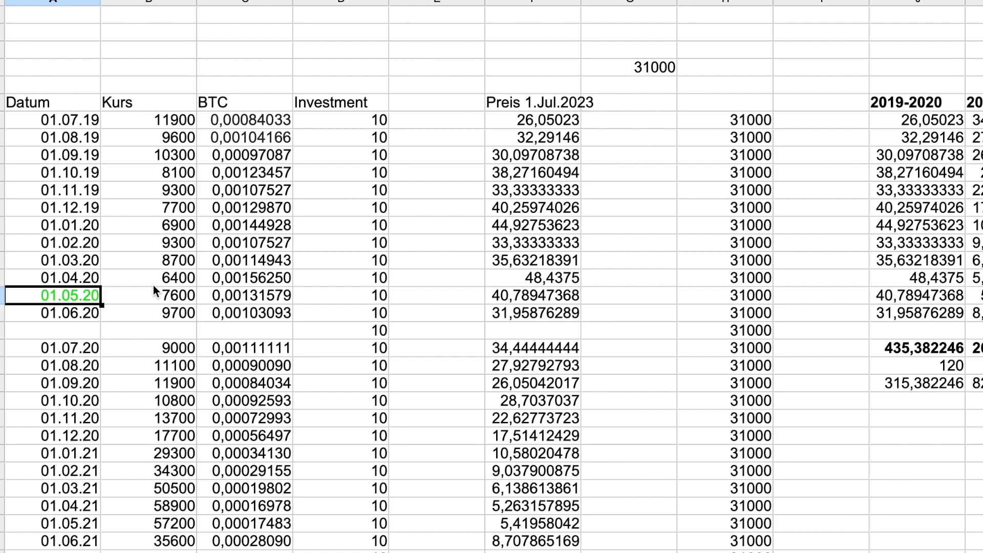
Check the dates 01.07.19 to 01.09.19 against the Kurs values for 01.04.20 and 01.08.20 through 01.12.20.
{"action": "mouse_move", "coordinate": [84, 121]}
{"action": "left_mouse_down"}
{"action": "mouse_move", "coordinate": [92, 300]}
{"action": "mouse_move", "coordinate": [84, 132]}
{"action": "left_mouse_up"}
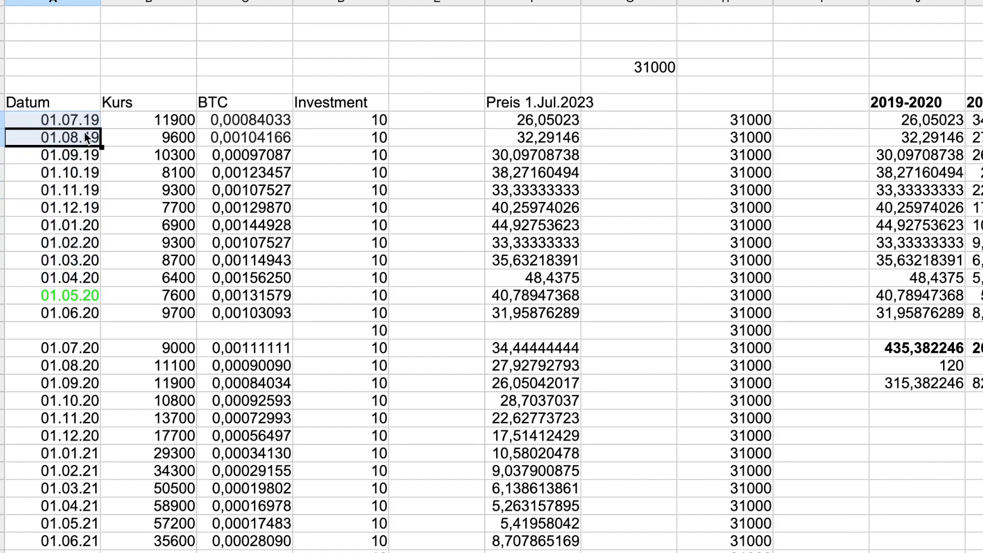
{"action": "left_click", "coordinate": [91, 156]}
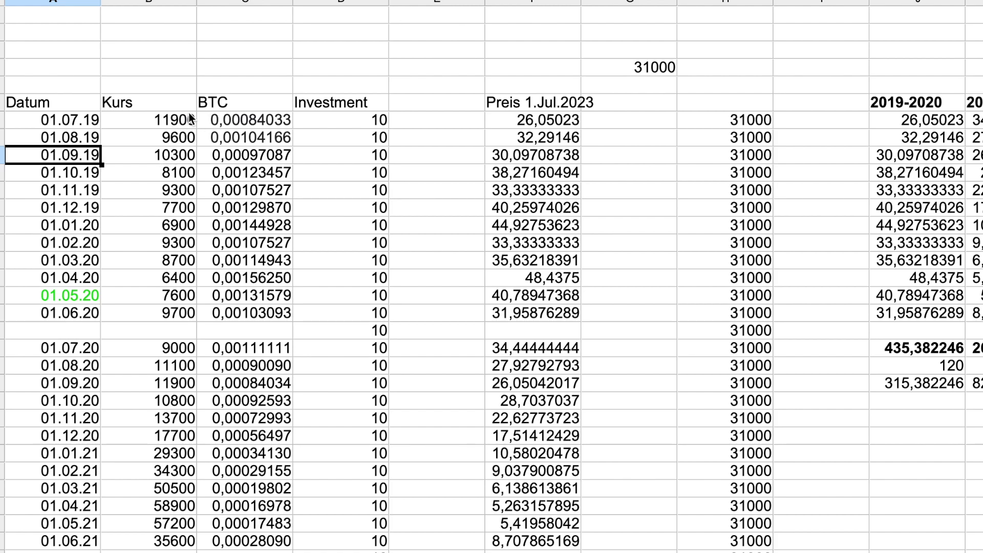
{"action": "left_click", "coordinate": [184, 280]}
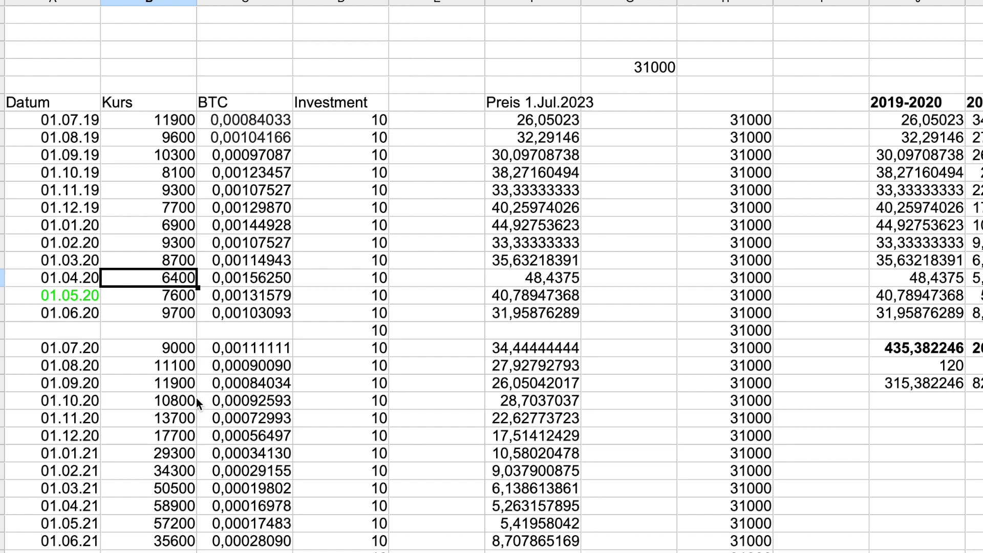
{"action": "left_click_drag", "start_coordinate": [176, 370], "coordinate": [174, 435]}
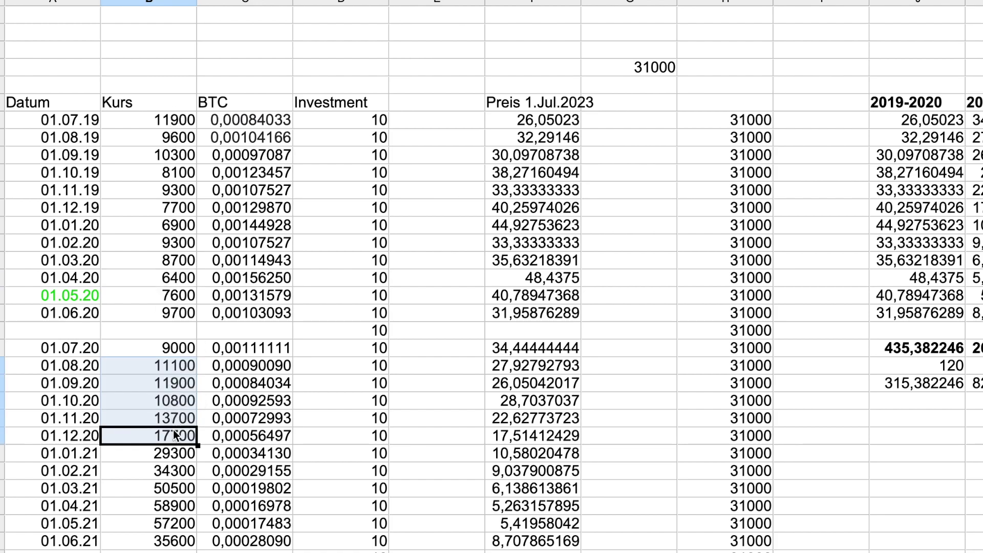
{"action": "left_click", "coordinate": [179, 367]}
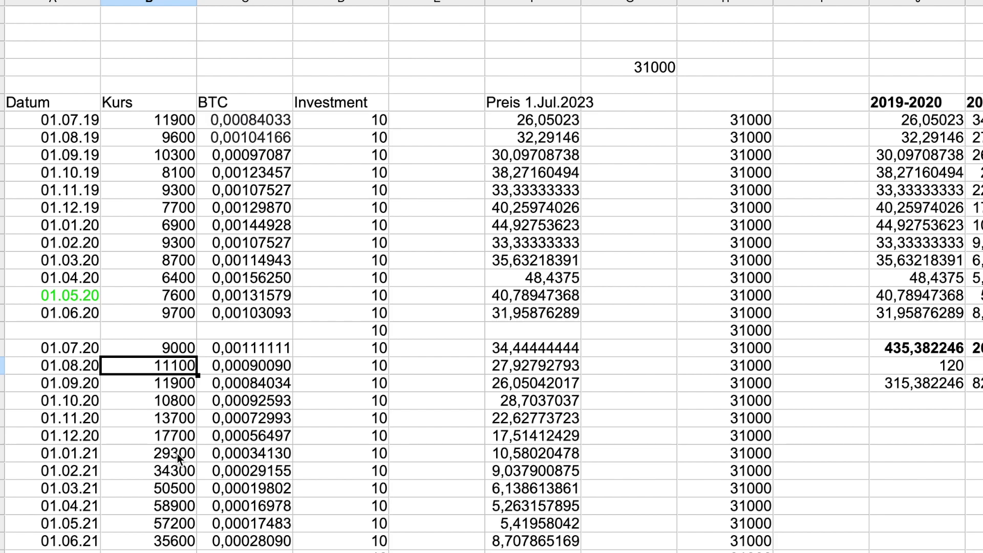
Highlight the Kurs values for 01.01.21 through 01.06.21 and review the prices on through 01.06.22.
{"action": "scroll", "coordinate": [175, 461], "scroll_direction": "down", "scroll_amount": 1}
{"action": "left_click_drag", "start_coordinate": [189, 437], "coordinate": [187, 519]}
{"action": "scroll", "coordinate": [185, 461], "scroll_direction": "down", "scroll_amount": 3}
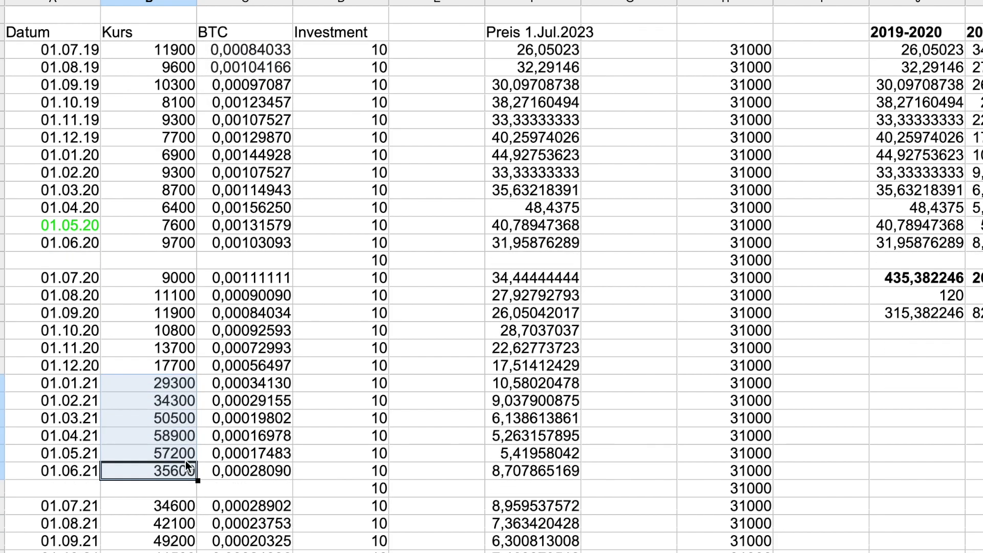
{"action": "scroll", "coordinate": [186, 386], "scroll_direction": "up", "scroll_amount": 2}
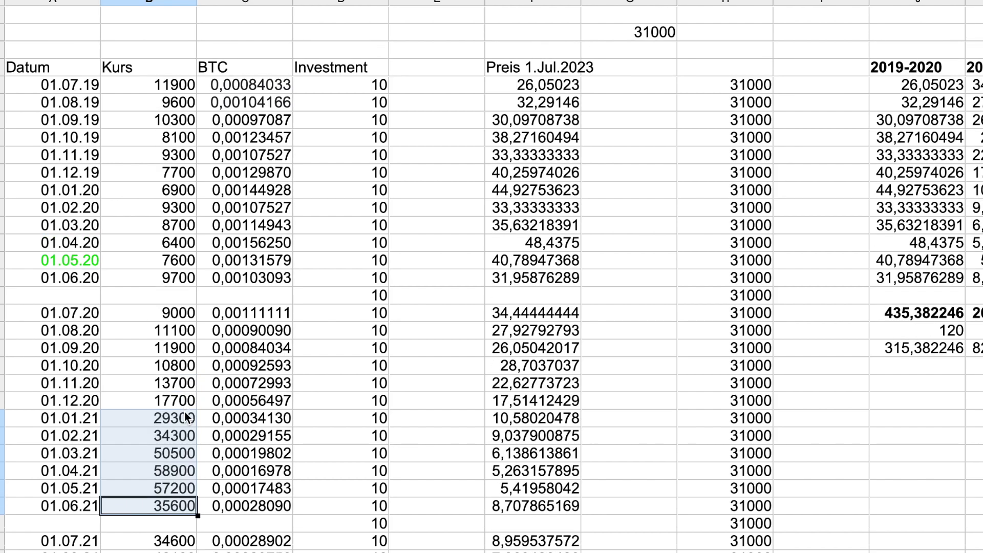
{"action": "scroll", "coordinate": [189, 462], "scroll_direction": "down", "scroll_amount": 9}
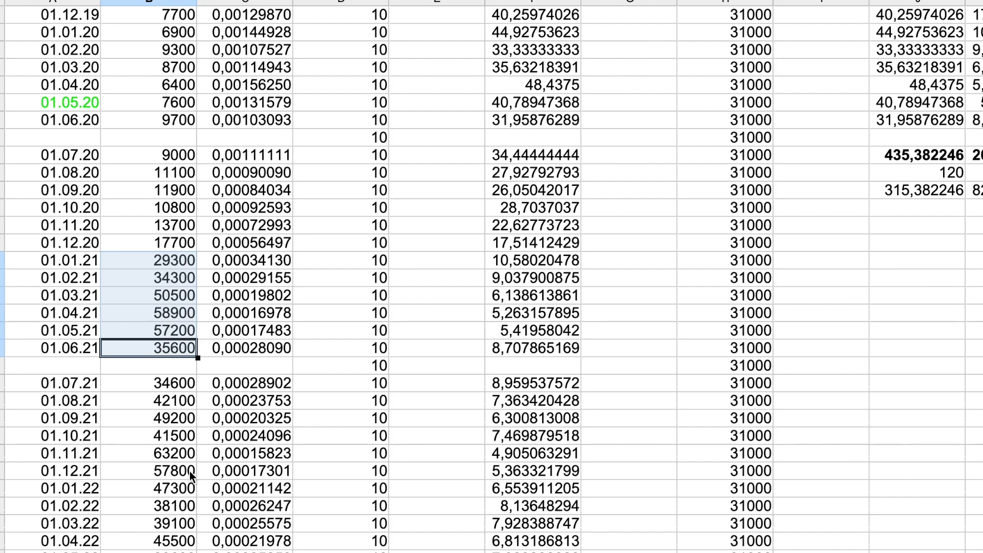
{"action": "scroll", "coordinate": [172, 457], "scroll_direction": "down", "scroll_amount": 3}
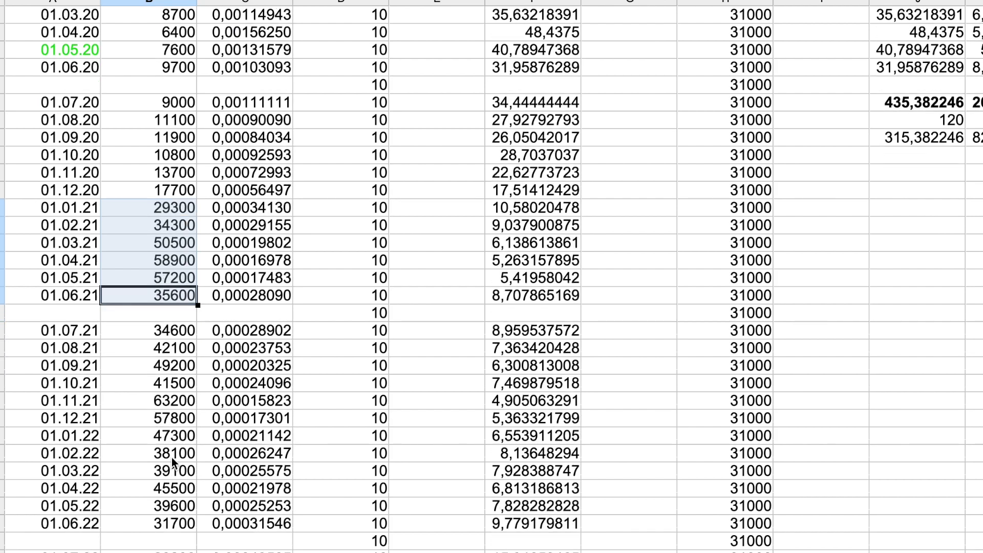
Compare the Kurs values for 01.01.21, 01.02.21, 01.03.21, 01.05.21 and 01.11.21 with the prices from 2019 and 2020.
{"action": "left_click", "coordinate": [180, 212]}
{"action": "left_click", "coordinate": [182, 230]}
{"action": "left_click", "coordinate": [180, 249]}
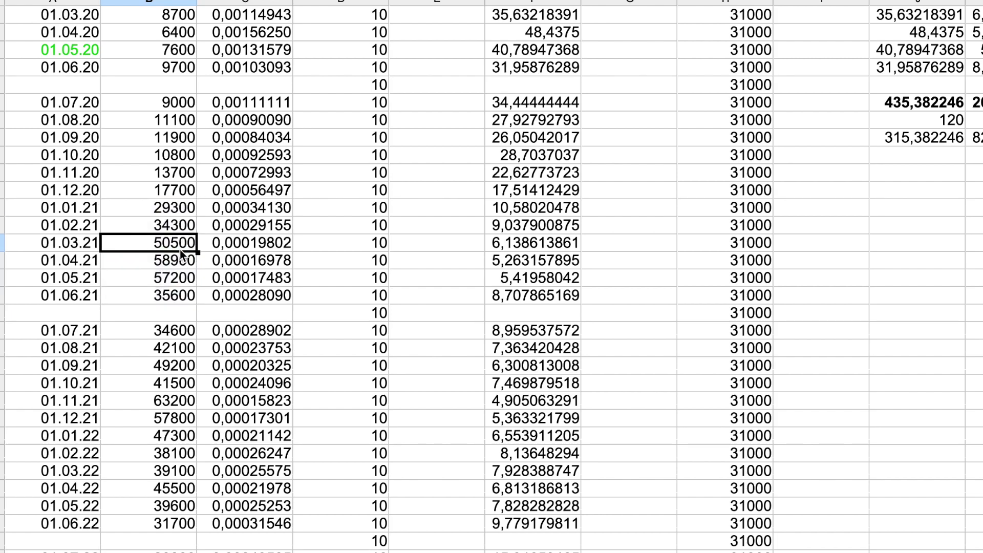
{"action": "left_click", "coordinate": [176, 282]}
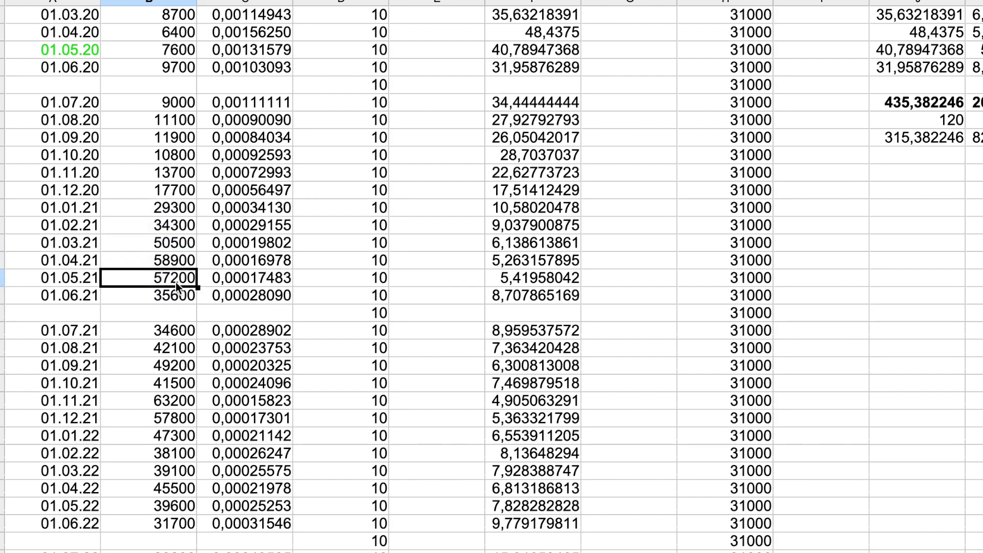
{"action": "left_click", "coordinate": [183, 402]}
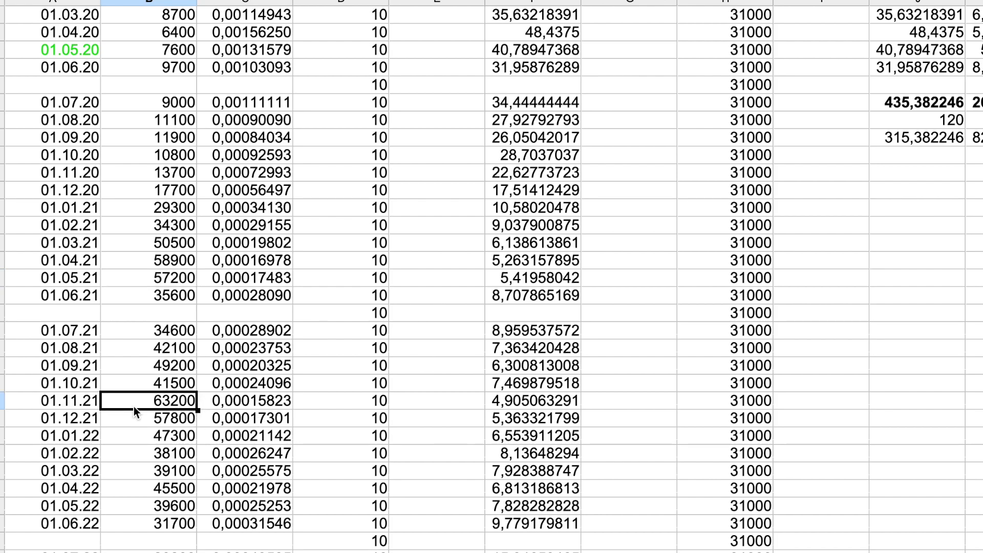
{"action": "scroll", "coordinate": [146, 379], "scroll_direction": "up", "scroll_amount": 5}
{"action": "scroll", "coordinate": [146, 379], "scroll_direction": "up", "scroll_amount": 5}
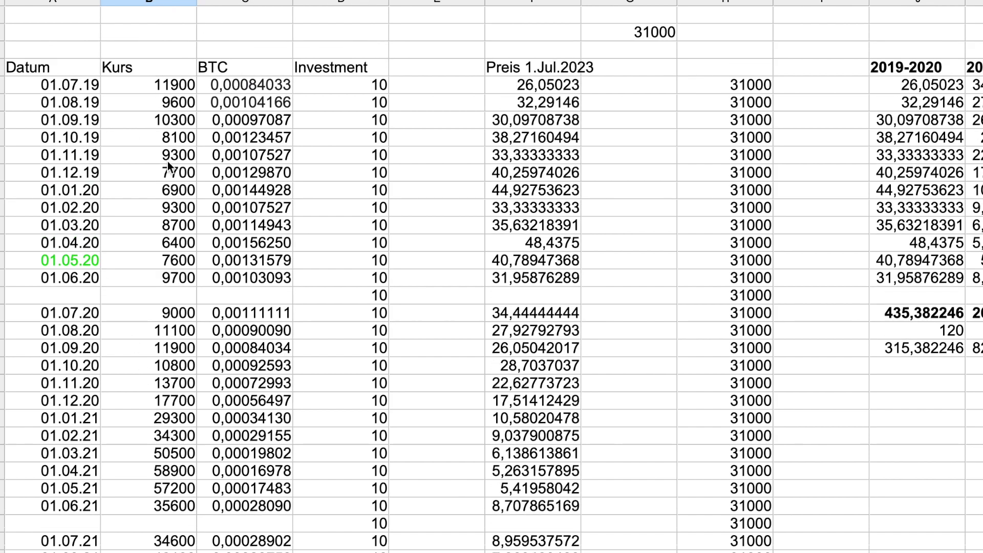
{"action": "scroll", "coordinate": [171, 133], "scroll_direction": "down", "scroll_amount": 1}
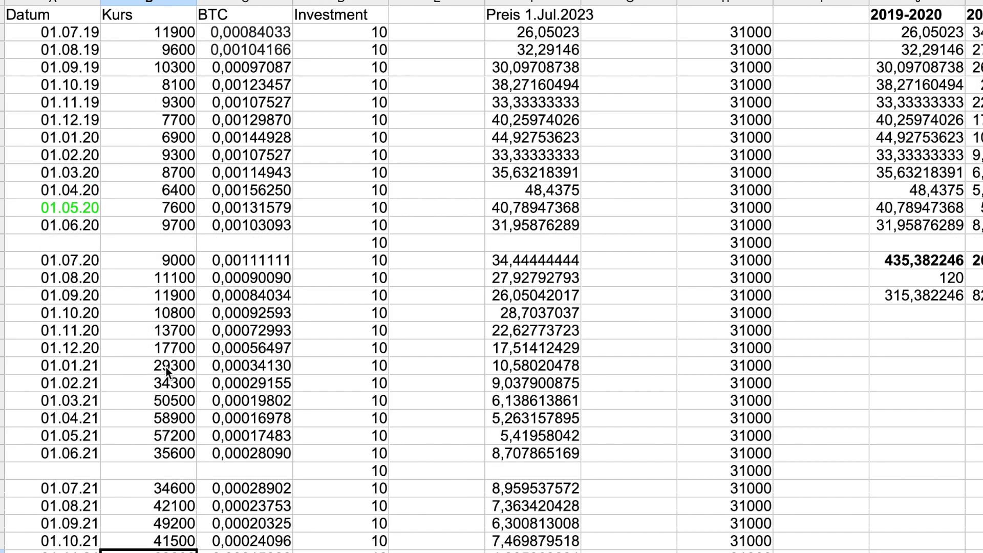
Look over the monthly prices and the yearly columns from 2019-2020 on, and select the Kurs value for 01.04.20.
{"action": "scroll", "coordinate": [145, 70], "scroll_direction": "down", "scroll_amount": 3}
{"action": "scroll", "coordinate": [145, 138], "scroll_direction": "up", "scroll_amount": 3}
{"action": "scroll", "coordinate": [170, 175], "scroll_direction": "right", "scroll_amount": 3}
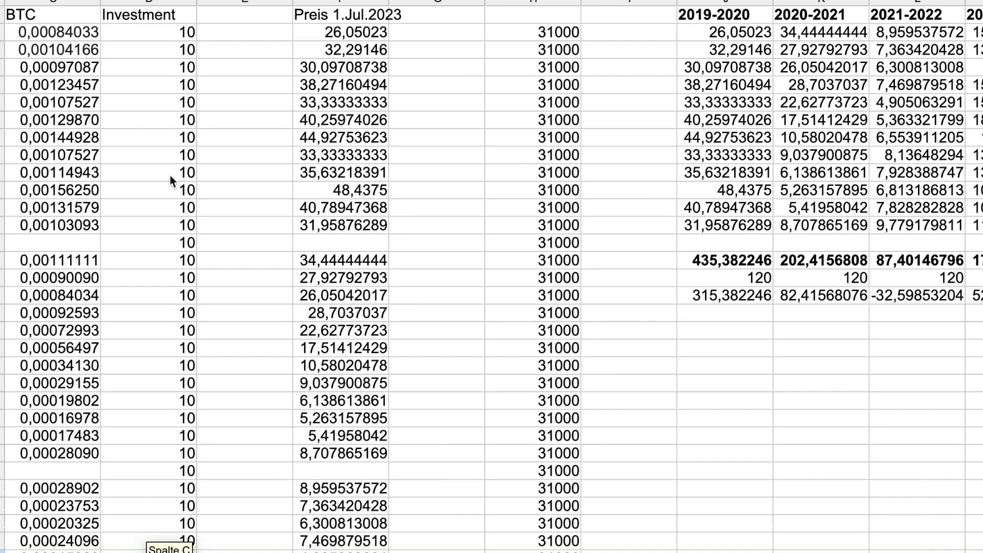
{"action": "scroll", "coordinate": [170, 175], "scroll_direction": "right", "scroll_amount": 5}
{"action": "scroll", "coordinate": [170, 175], "scroll_direction": "left", "scroll_amount": 8}
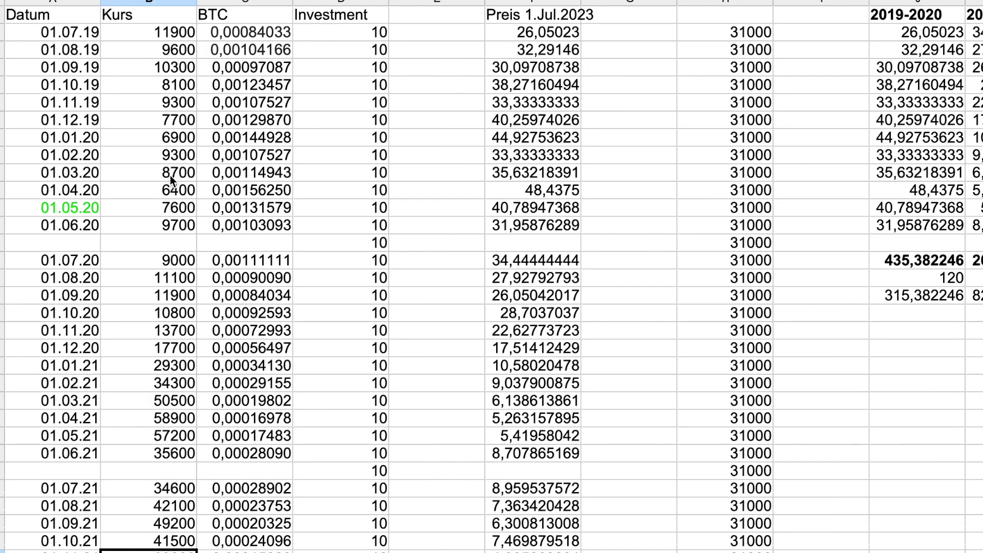
{"action": "left_click", "coordinate": [215, 173]}
{"action": "key", "text": "Left"}
{"action": "key", "text": "Down"}
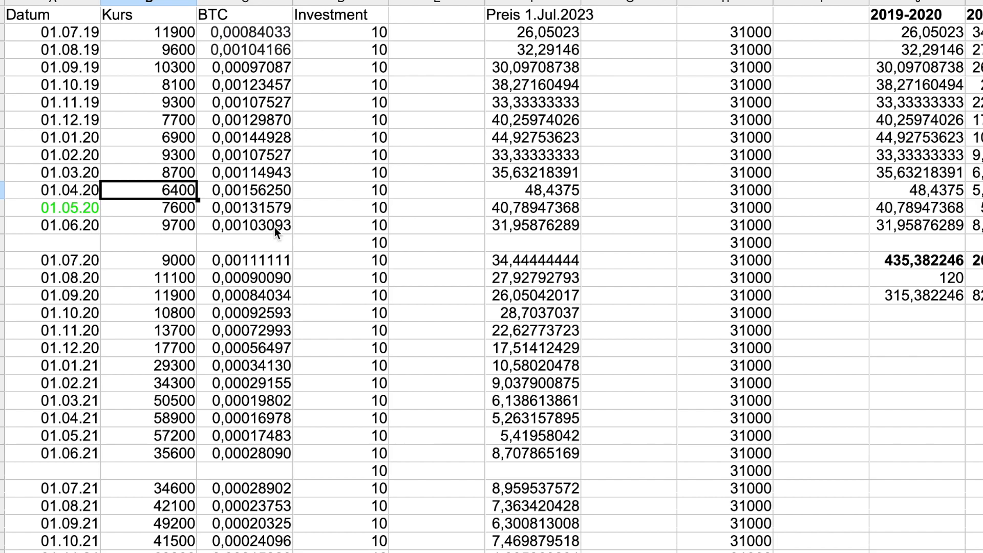
Review the totals of the four yearly columns and select the Einsatz amount in the summary.
{"action": "scroll", "coordinate": [342, 250], "scroll_direction": "up", "scroll_amount": 1}
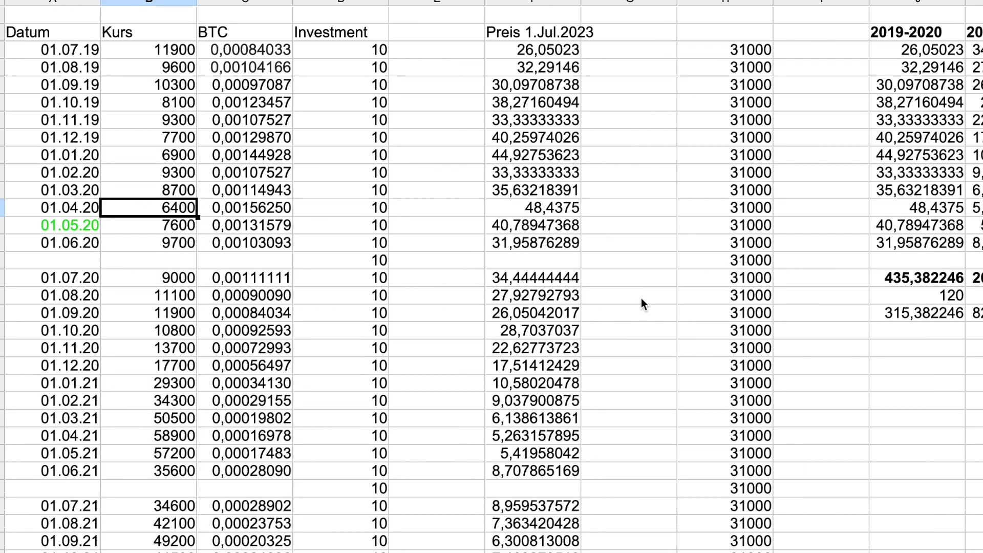
{"action": "scroll", "coordinate": [606, 294], "scroll_direction": "right", "scroll_amount": 5}
{"action": "scroll", "coordinate": [692, 352], "scroll_direction": "right", "scroll_amount": 3}
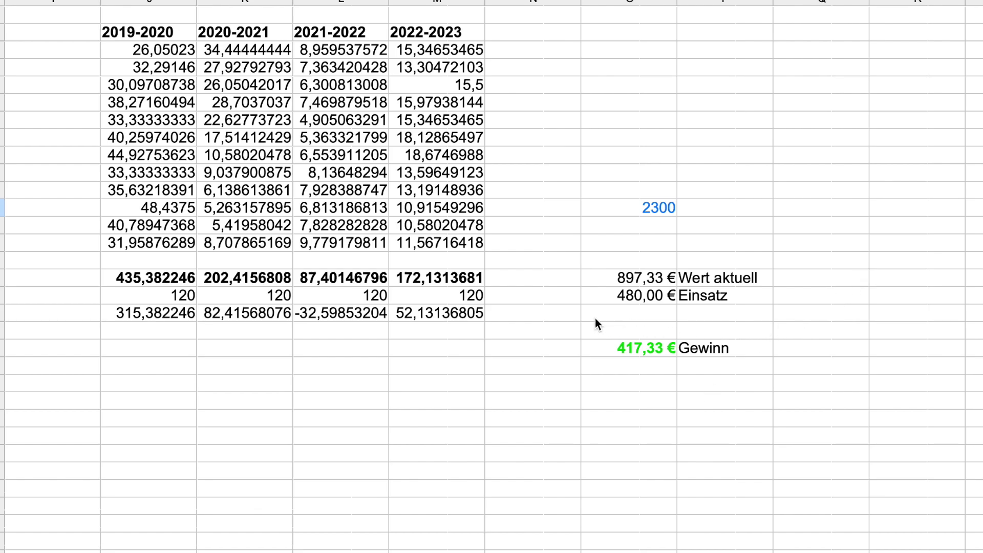
{"action": "left_click", "coordinate": [634, 306]}
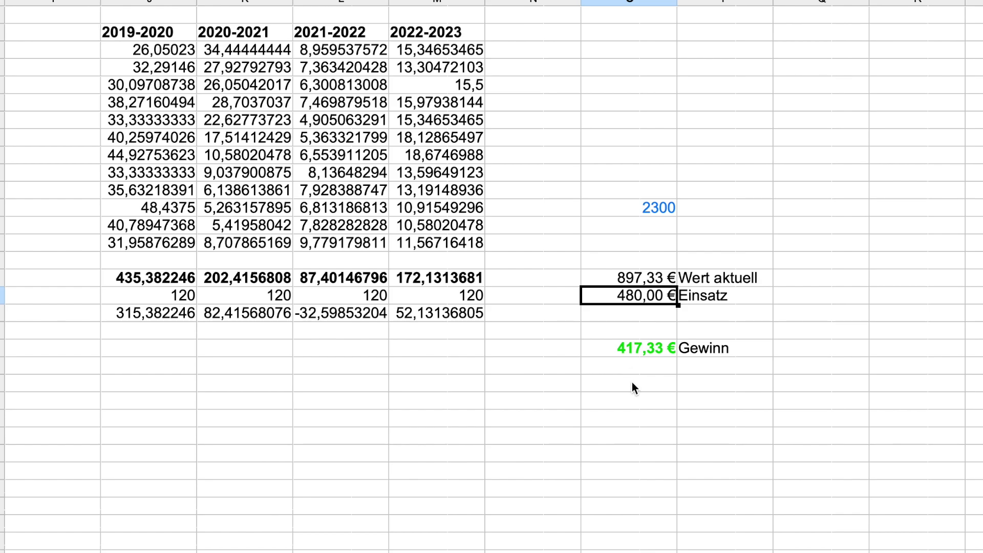
Check the purchase table from its first rows once more and return to the Wert aktuell, Einsatz and Gewinn summary.
{"action": "scroll", "coordinate": [633, 382], "scroll_direction": "left", "scroll_amount": 15}
{"action": "scroll", "coordinate": [632, 382], "scroll_direction": "up", "scroll_amount": 3}
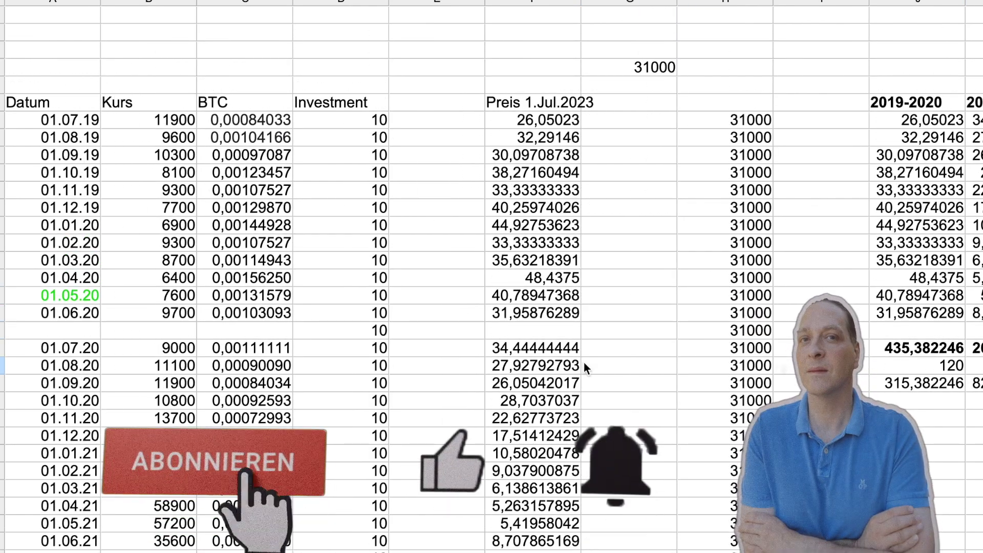
{"action": "scroll", "coordinate": [763, 294], "scroll_direction": "right", "scroll_amount": 15}
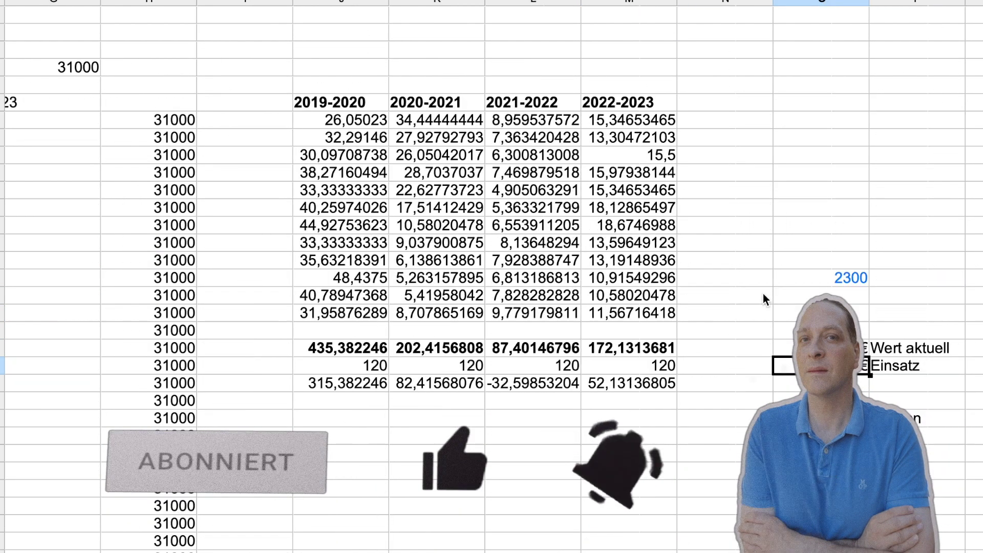
{"action": "scroll", "coordinate": [762, 295], "scroll_direction": "right", "scroll_amount": 2}
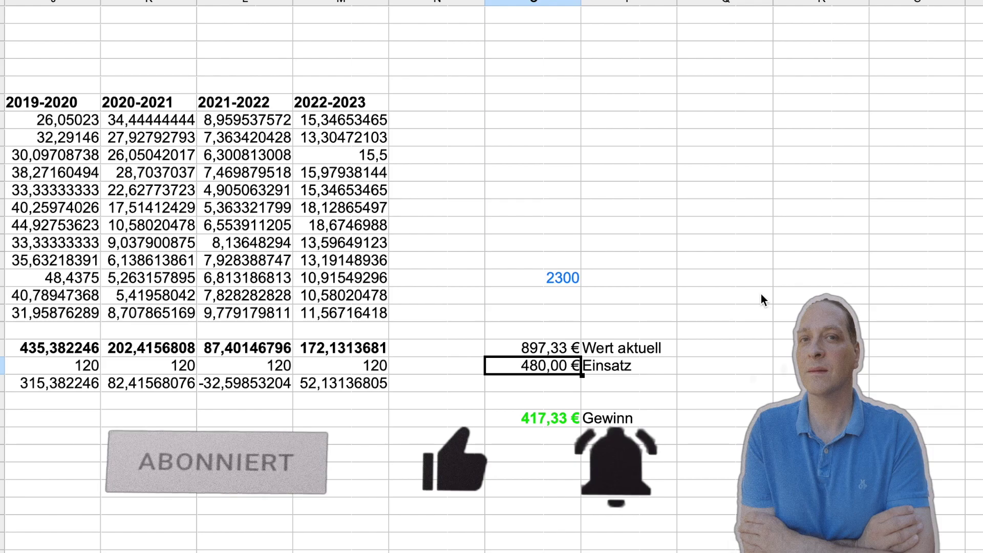